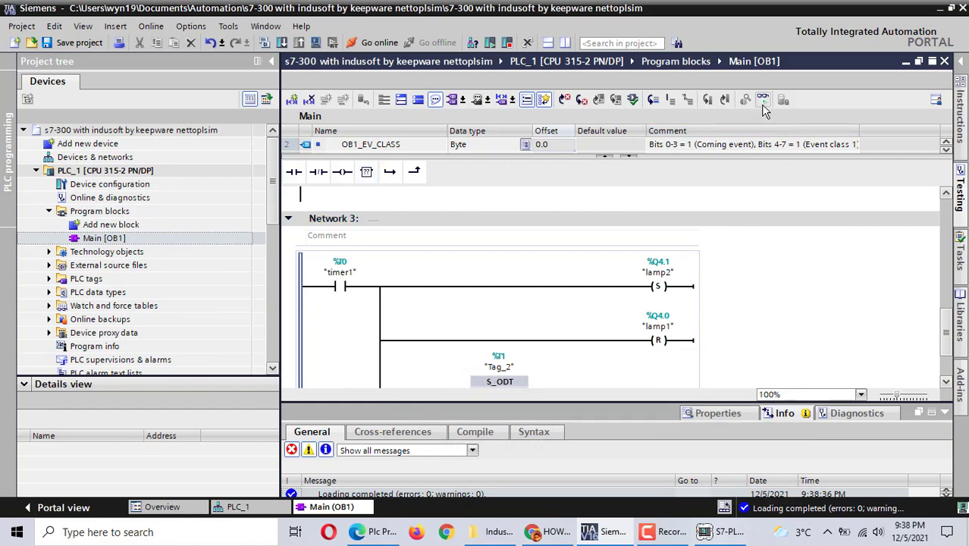
Turn on online monitoring for Main [OB1] and move the S7-PLCSIM window clear of the ladder networks.
{"action": "left_click", "coordinate": [762, 101]}
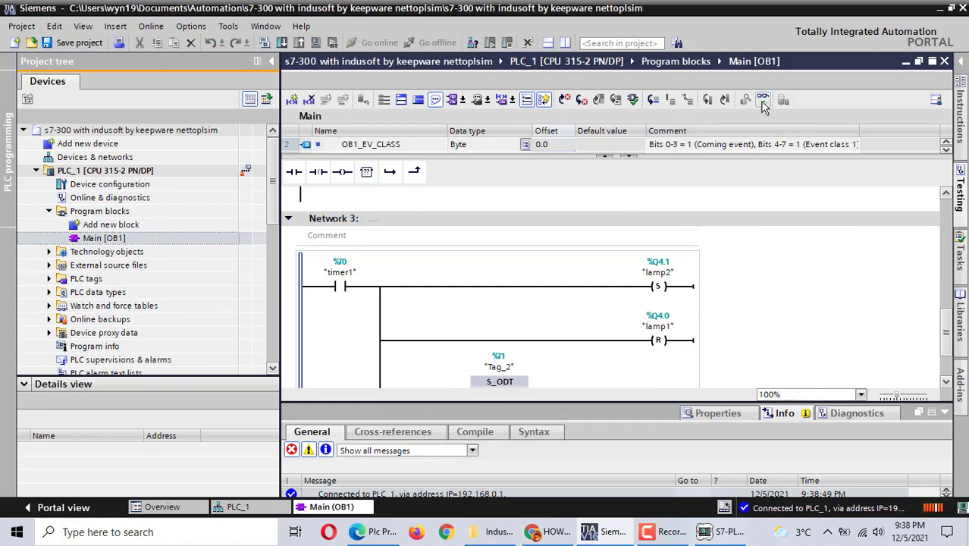
{"action": "left_click", "coordinate": [718, 531]}
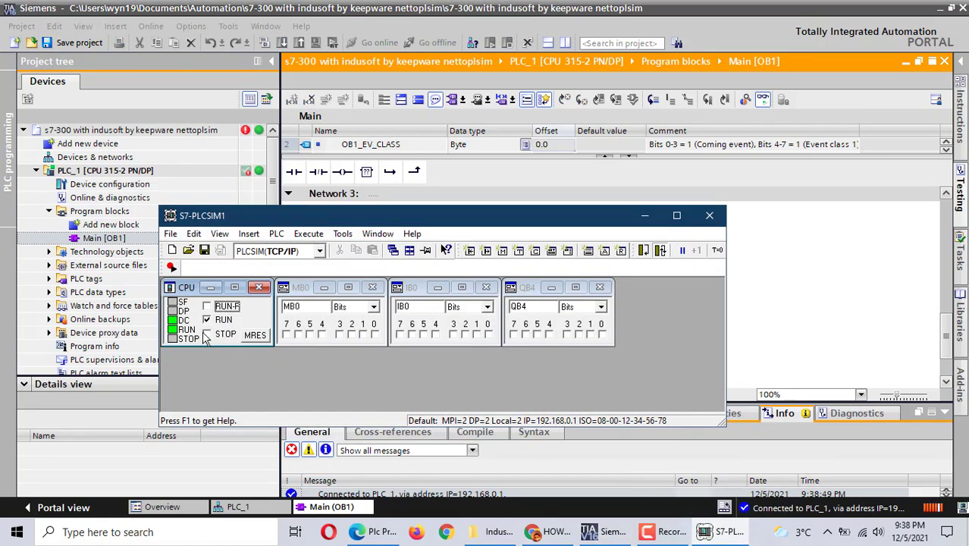
{"action": "left_click_drag", "start_coordinate": [604, 226], "coordinate": [882, 330]}
{"action": "left_click", "coordinate": [859, 278]}
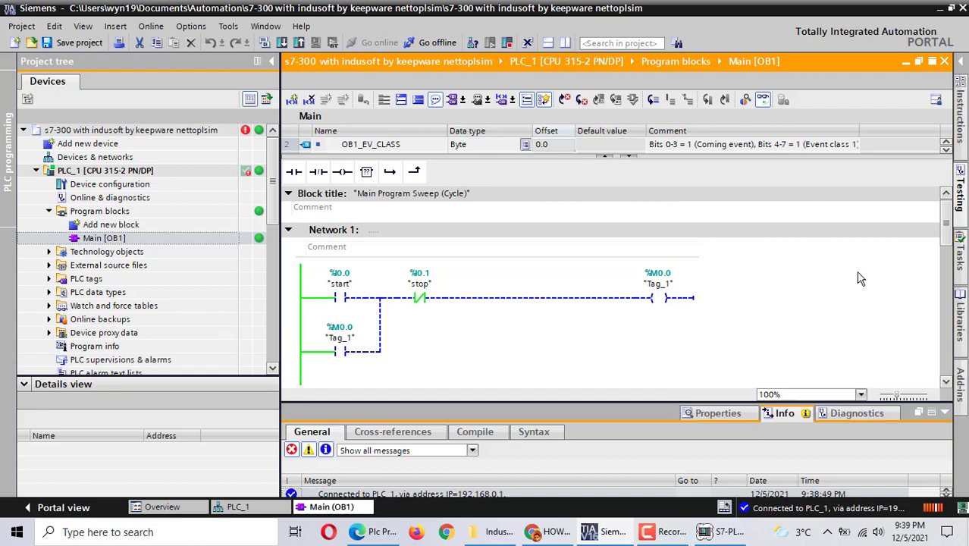
Switch on bit 0 of IB0 in S7-PLCSIM and check the response in Network 1 and the QB4 outputs.
{"action": "left_click", "coordinate": [705, 532]}
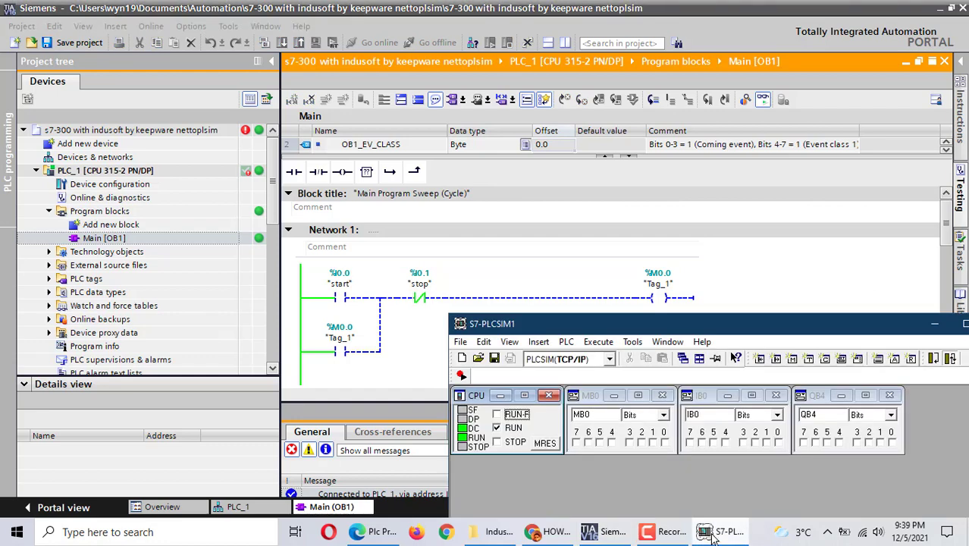
{"action": "left_click", "coordinate": [778, 443]}
{"action": "left_click", "coordinate": [868, 284]}
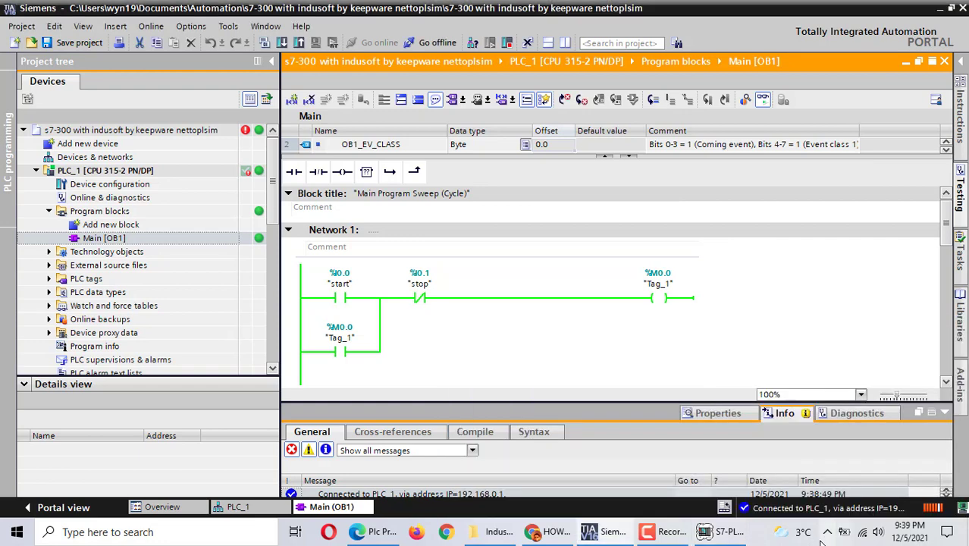
{"action": "left_click", "coordinate": [728, 536]}
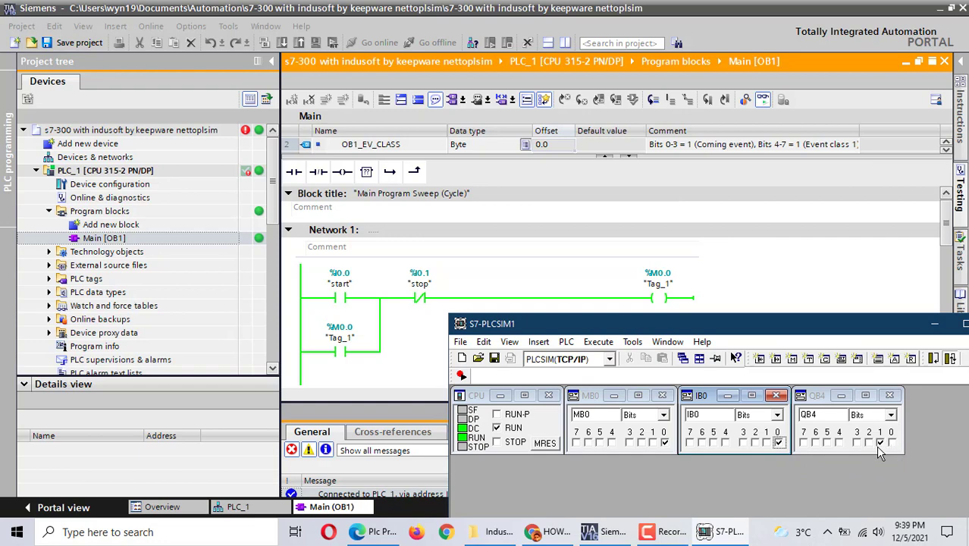
{"action": "left_click", "coordinate": [892, 442]}
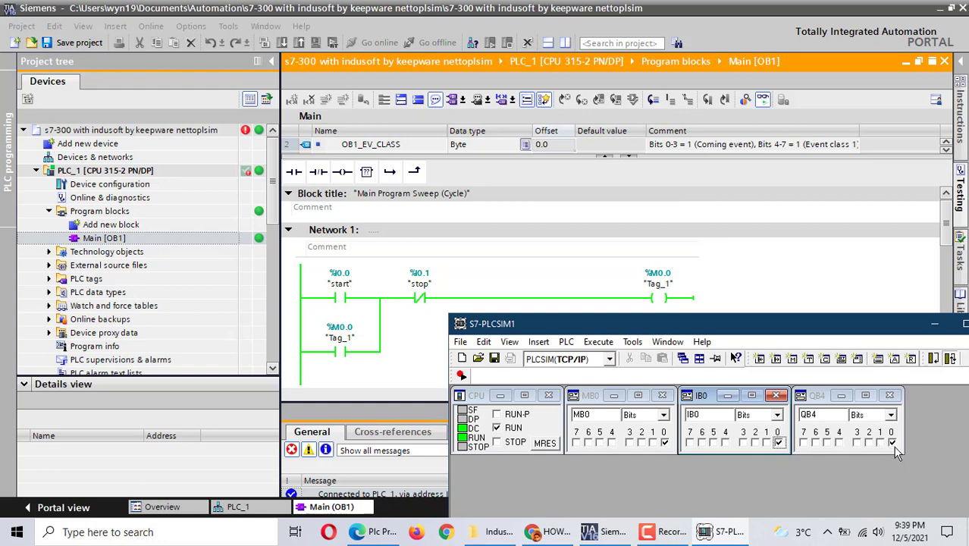
{"action": "left_click", "coordinate": [788, 275]}
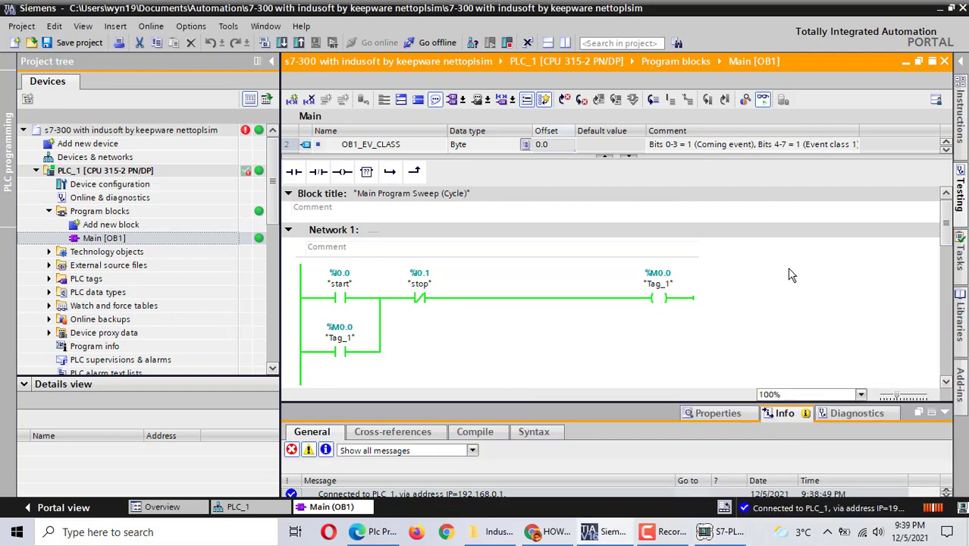
Minimise the TIA Portal and S7-PLCSIM windows and run NetToPLCsim as administrator from the desktop.
{"action": "left_click", "coordinate": [947, 9]}
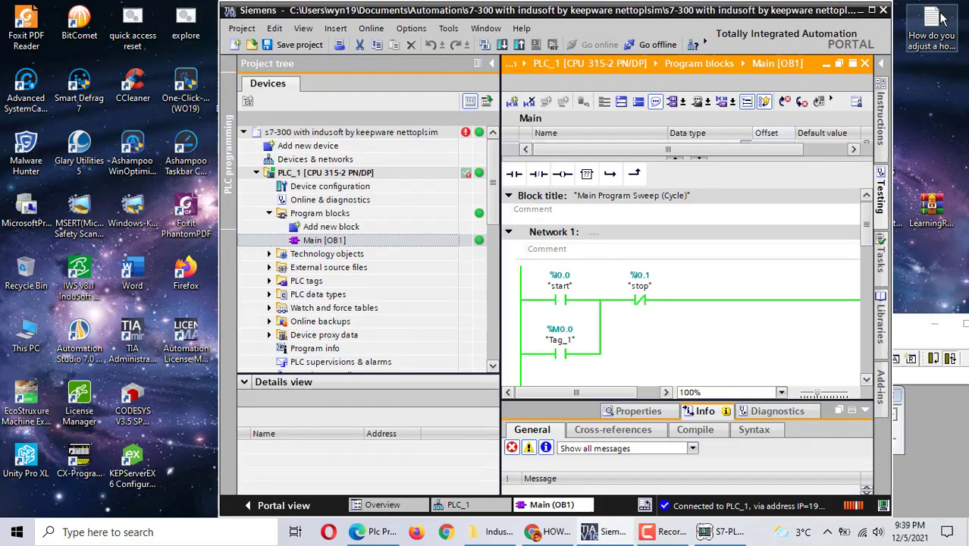
{"action": "left_click", "coordinate": [871, 11]}
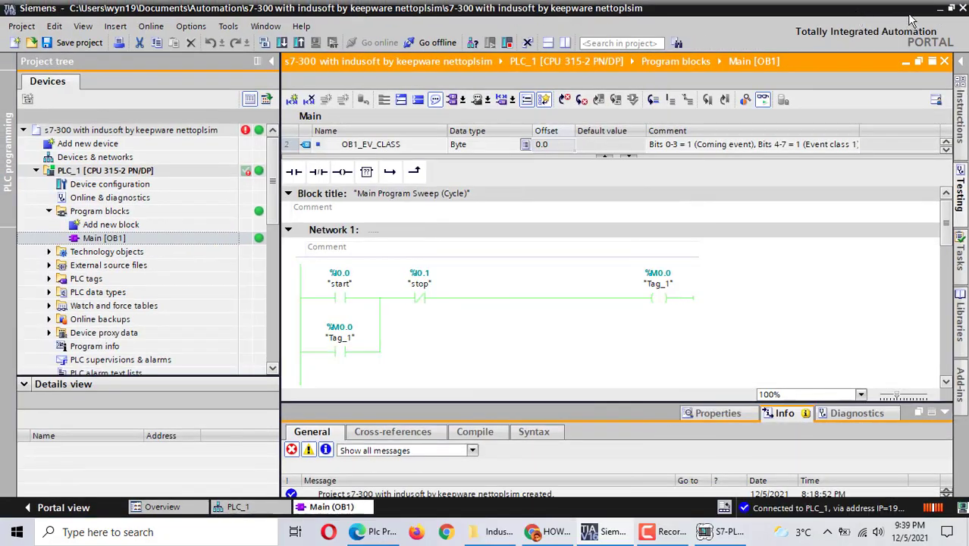
{"action": "left_click", "coordinate": [938, 14]}
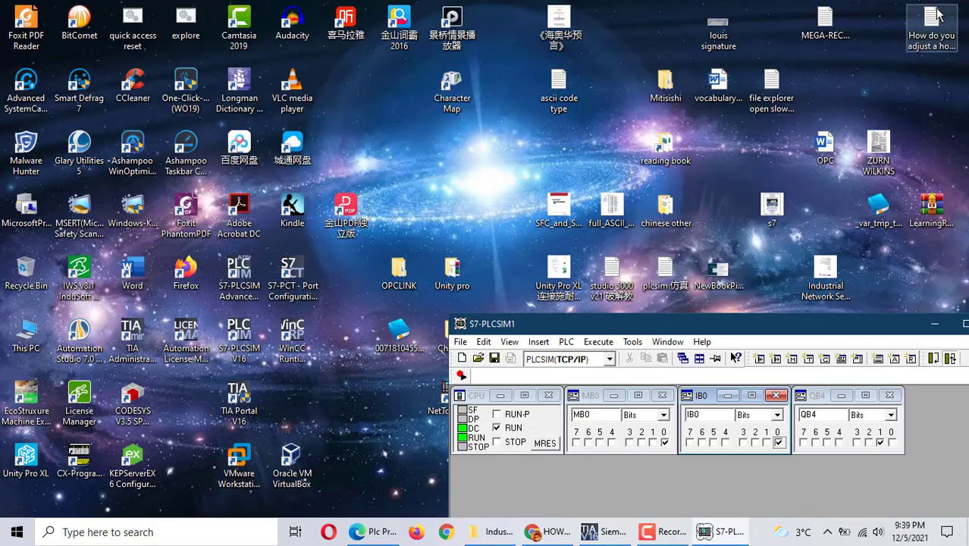
{"action": "left_click", "coordinate": [934, 323]}
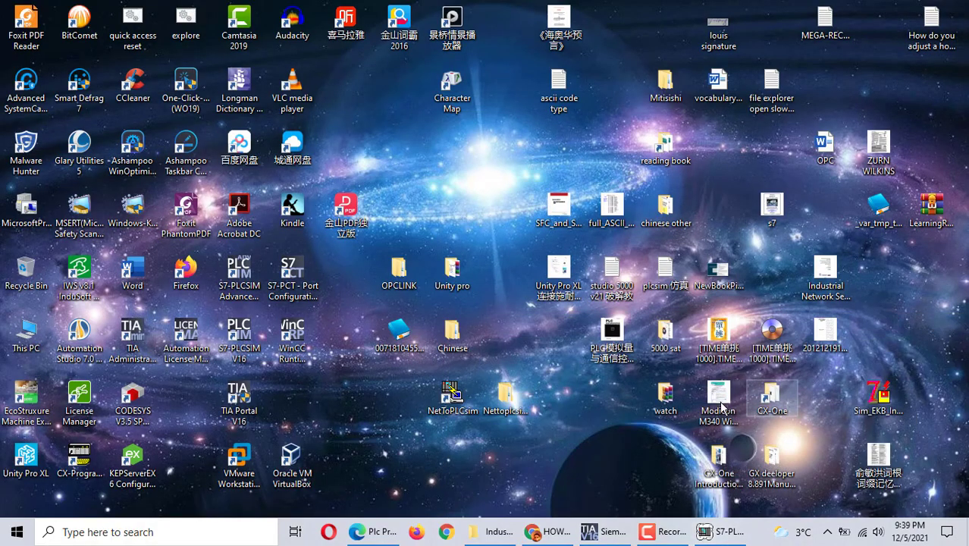
{"action": "right_click", "coordinate": [448, 413]}
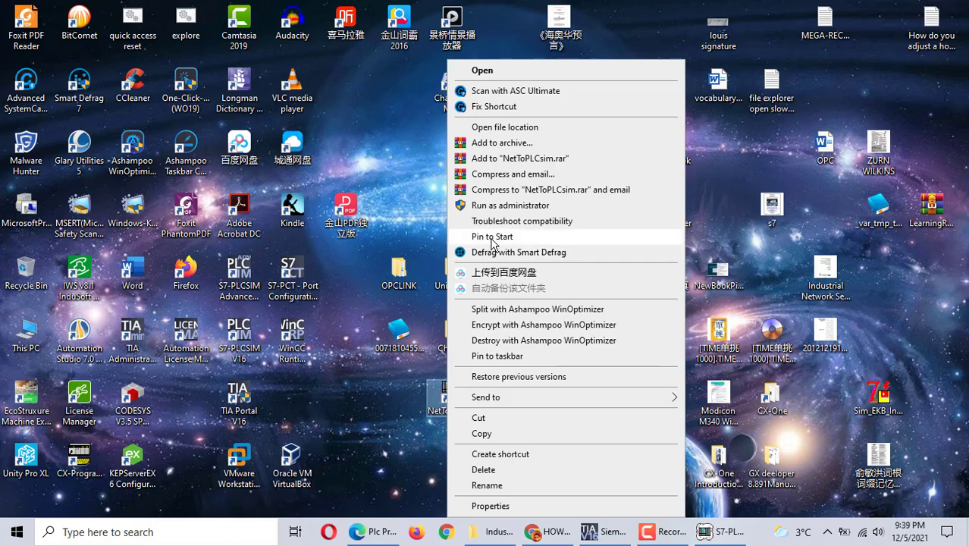
{"action": "left_click", "coordinate": [493, 205]}
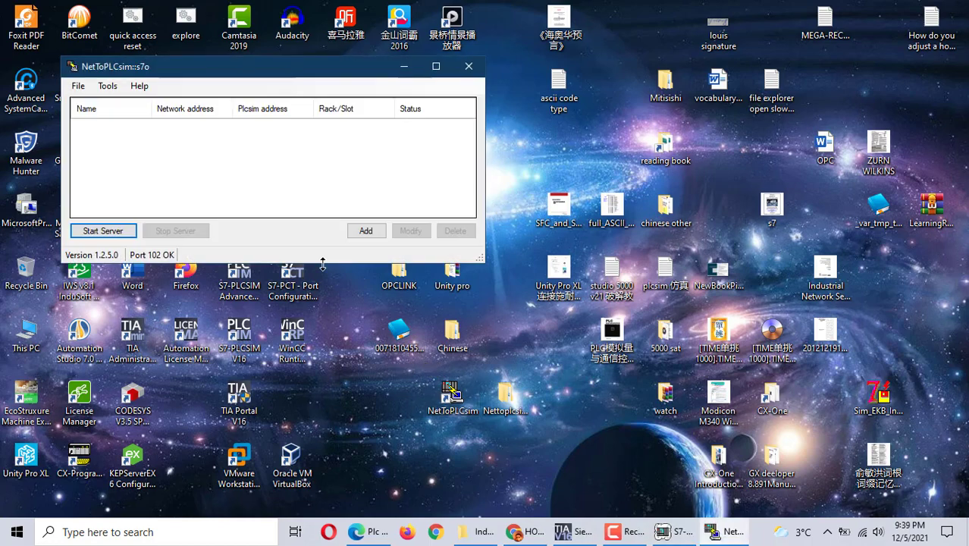
Add a station with network IP 169.254.130.70 (Siemens PLCSIM Virtual Ethernet Adapter) and Plcsim IP 192.168.0.1, and start the server.
{"action": "left_click", "coordinate": [365, 230]}
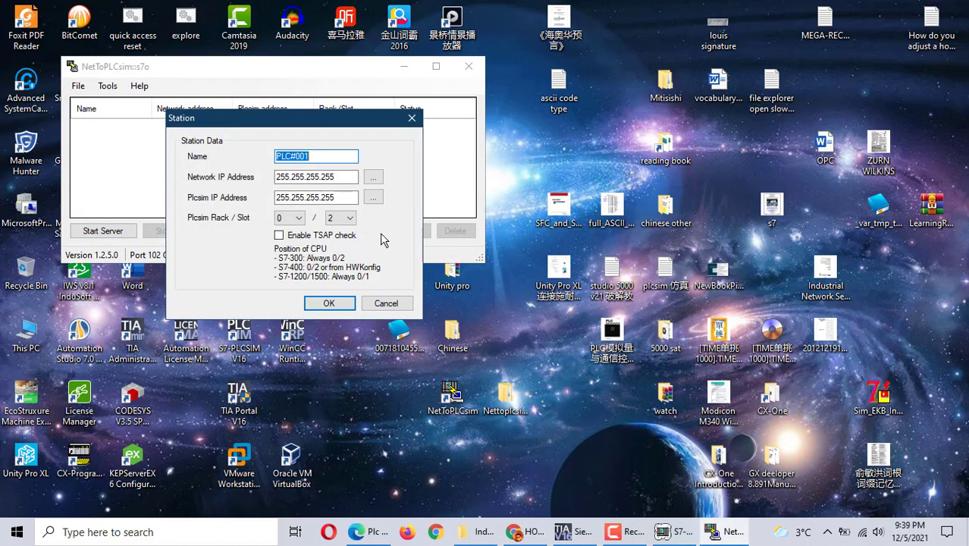
{"action": "left_click", "coordinate": [371, 177]}
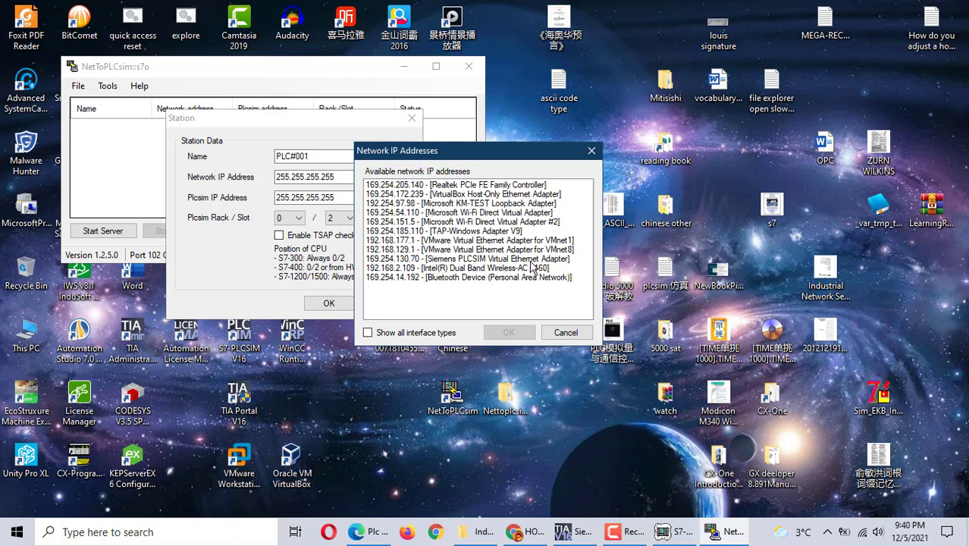
{"action": "double_click", "coordinate": [414, 259]}
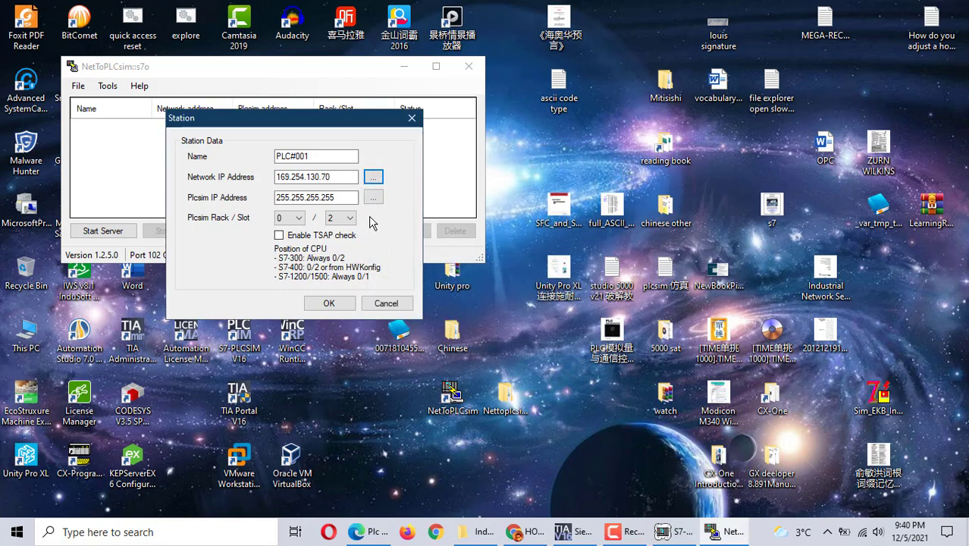
{"action": "left_click", "coordinate": [374, 198]}
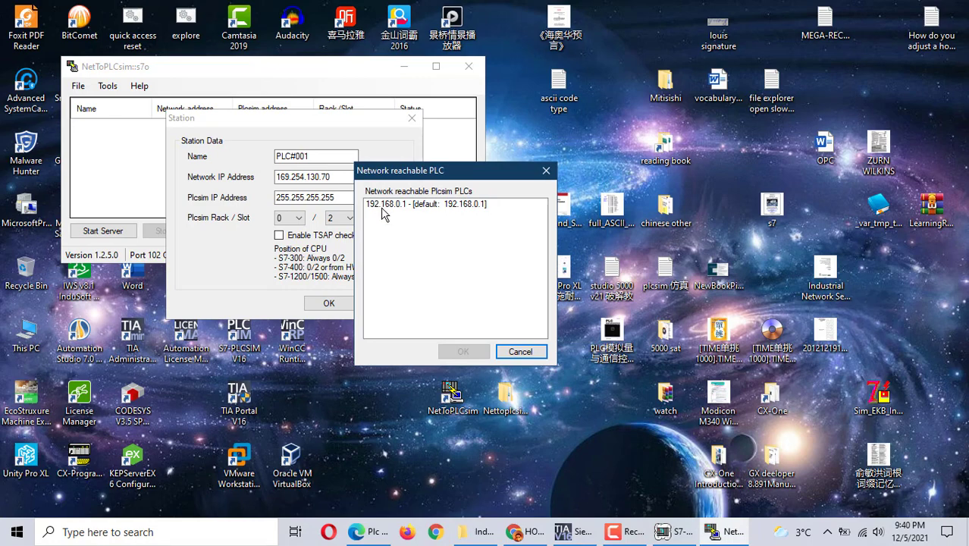
{"action": "double_click", "coordinate": [383, 213]}
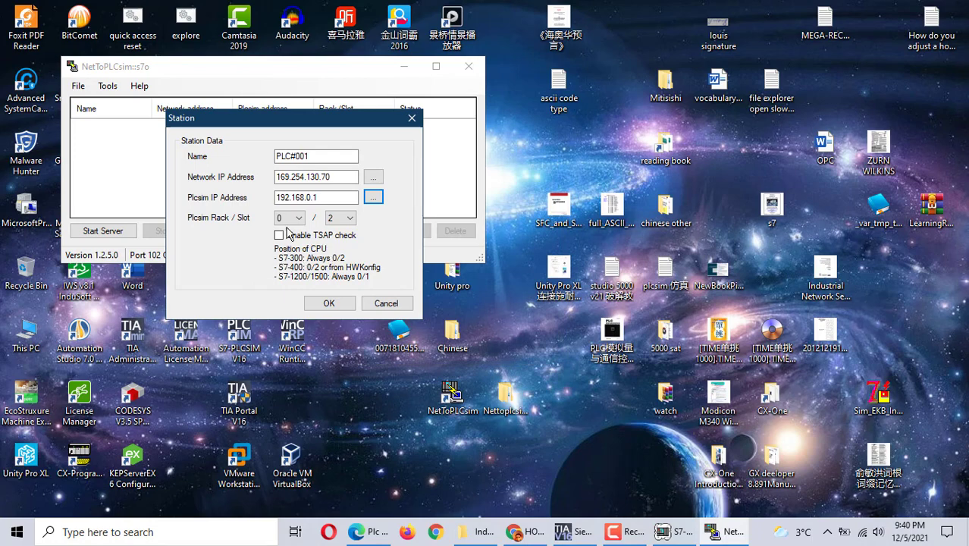
{"action": "left_click", "coordinate": [328, 303]}
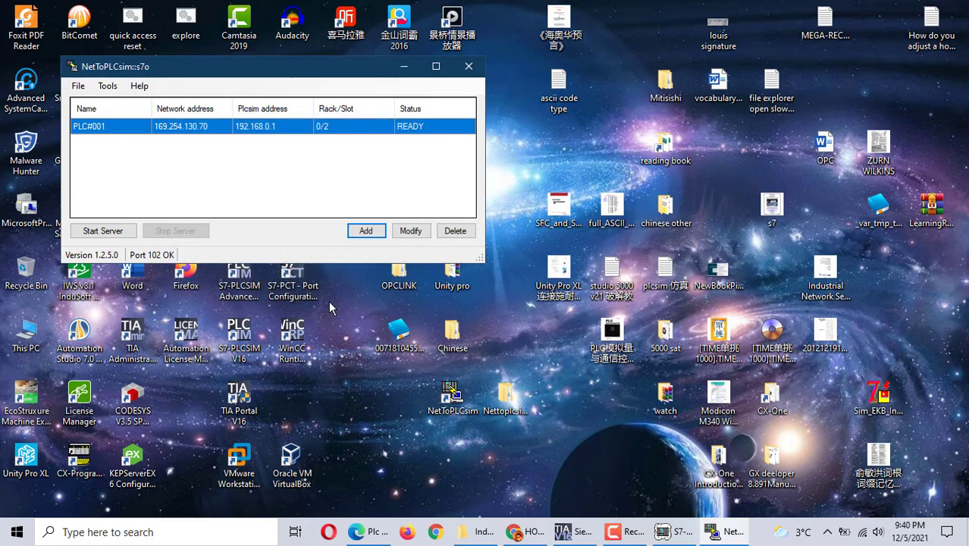
{"action": "left_click", "coordinate": [104, 232]}
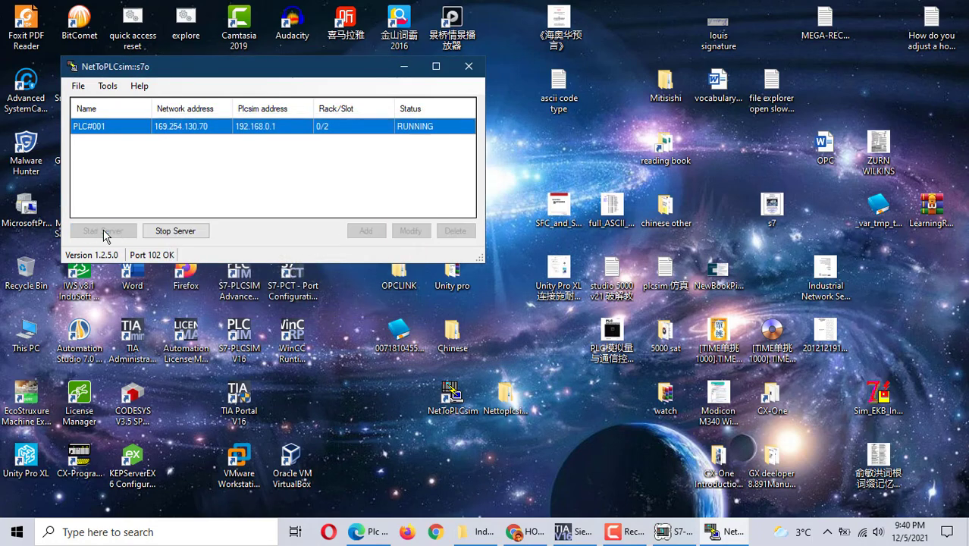
{"action": "left_click", "coordinate": [399, 67]}
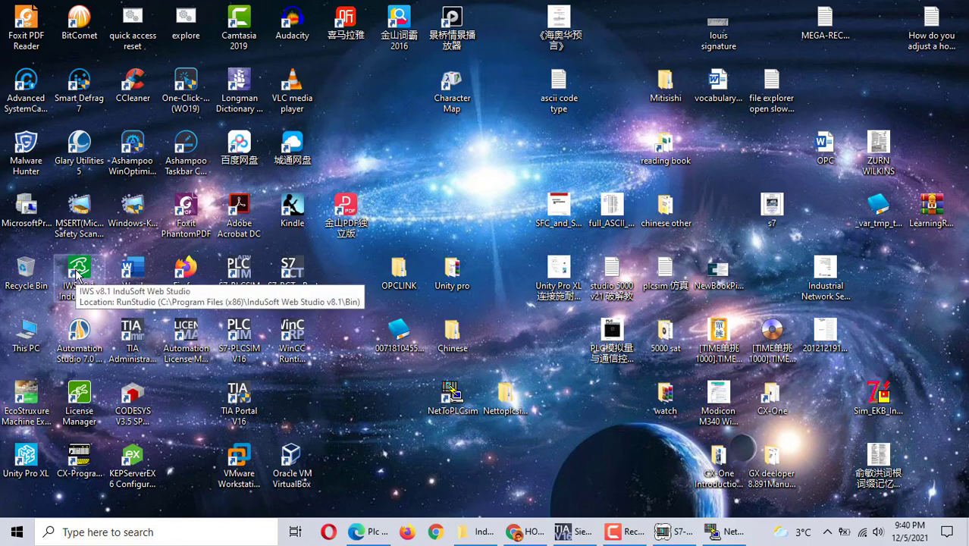
Switch to KEPServerEX 6 Configuration and create a new project in place of the loaded one.
{"action": "left_click", "coordinate": [130, 471]}
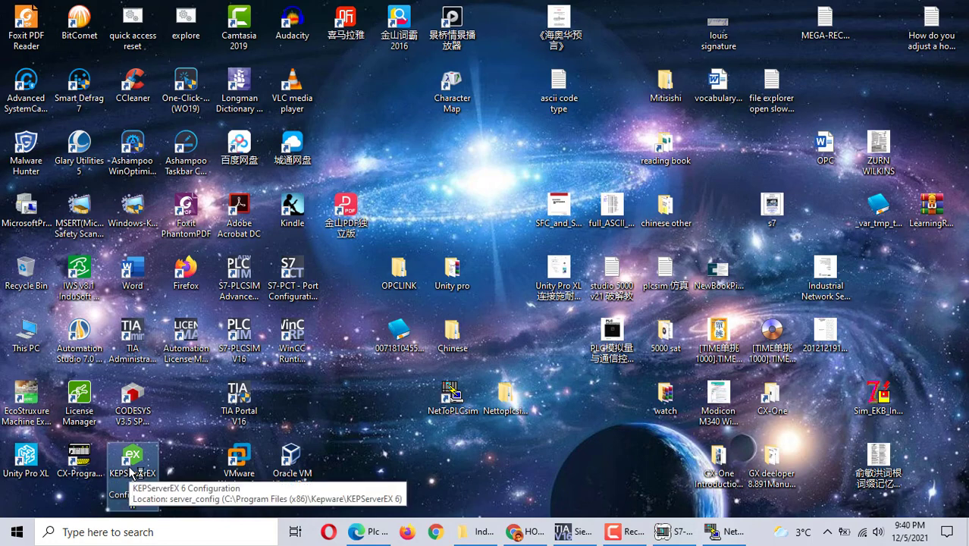
{"action": "double_click", "coordinate": [130, 472]}
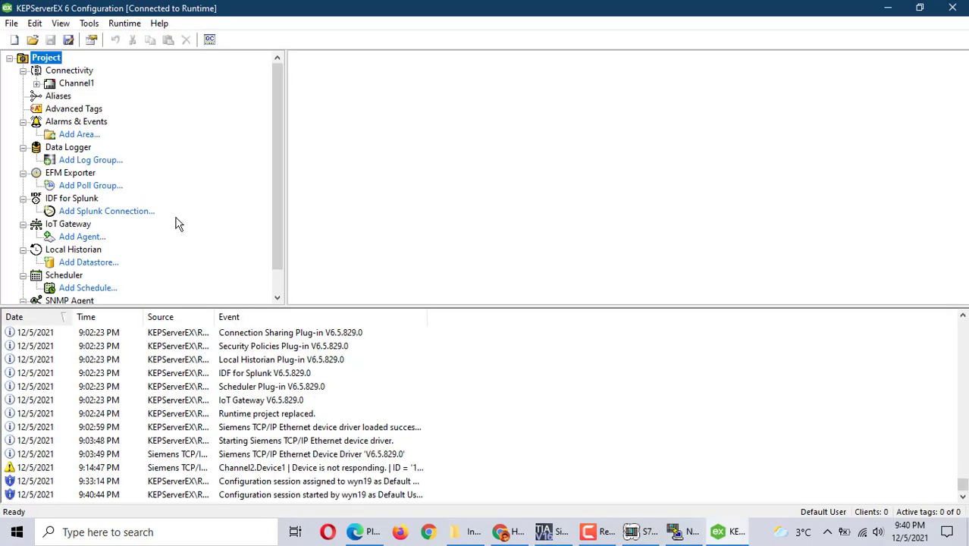
{"action": "left_click", "coordinate": [13, 41]}
{"action": "left_click", "coordinate": [397, 283]}
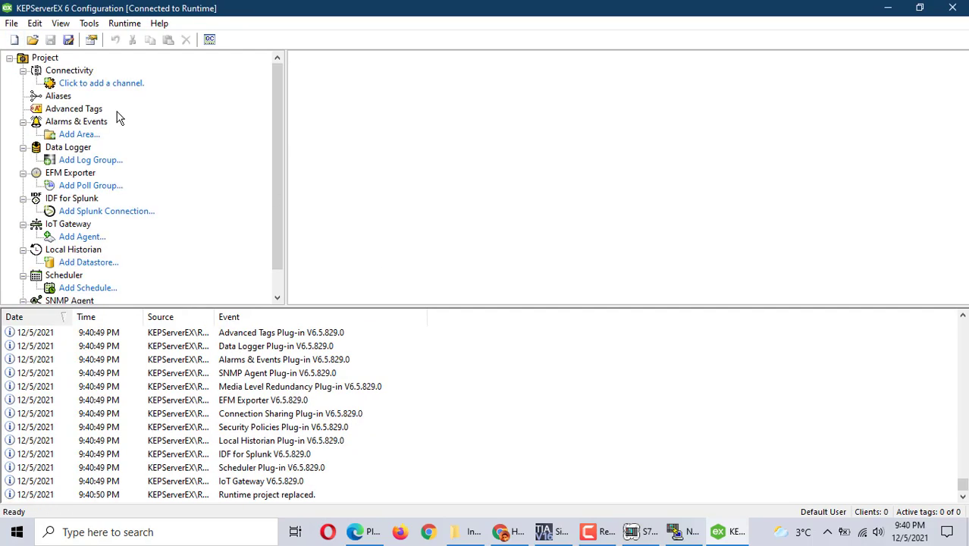
Start adding a channel under Connectivity and choose Siemens TCP/IP Ethernet as its type.
{"action": "left_click", "coordinate": [81, 84]}
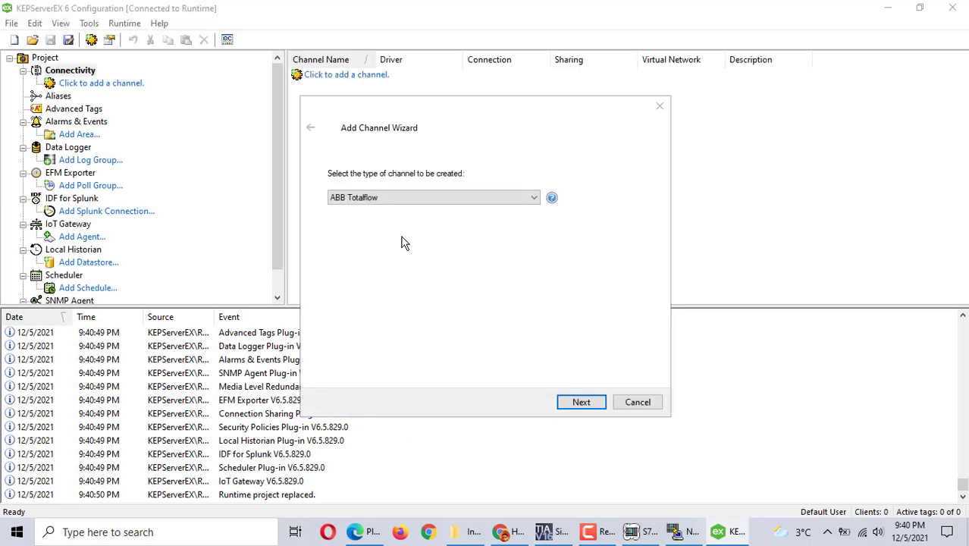
{"action": "left_click", "coordinate": [534, 198]}
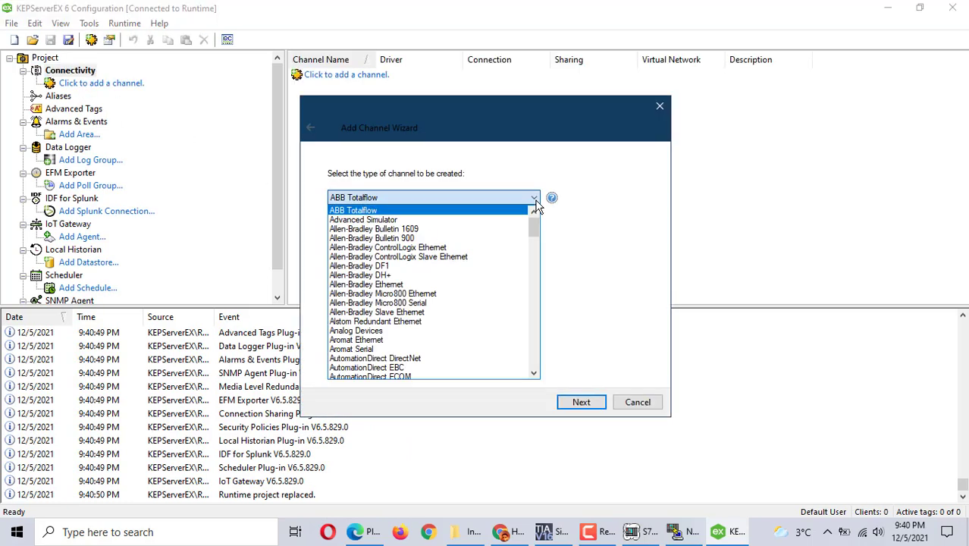
{"action": "scroll", "coordinate": [461, 292], "scroll_direction": "down", "scroll_amount": 8}
{"action": "scroll", "coordinate": [461, 301], "scroll_direction": "down", "scroll_amount": 10}
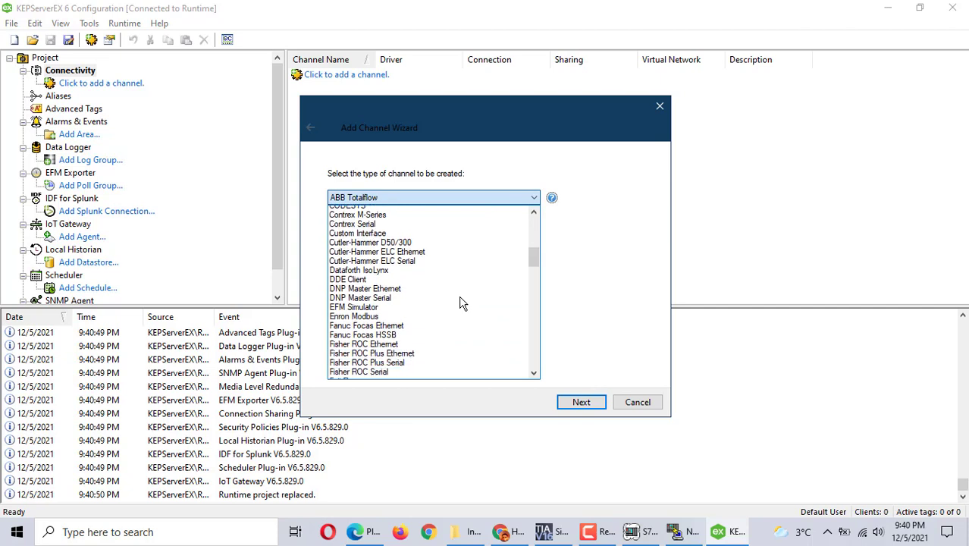
{"action": "scroll", "coordinate": [462, 302], "scroll_direction": "down", "scroll_amount": 6}
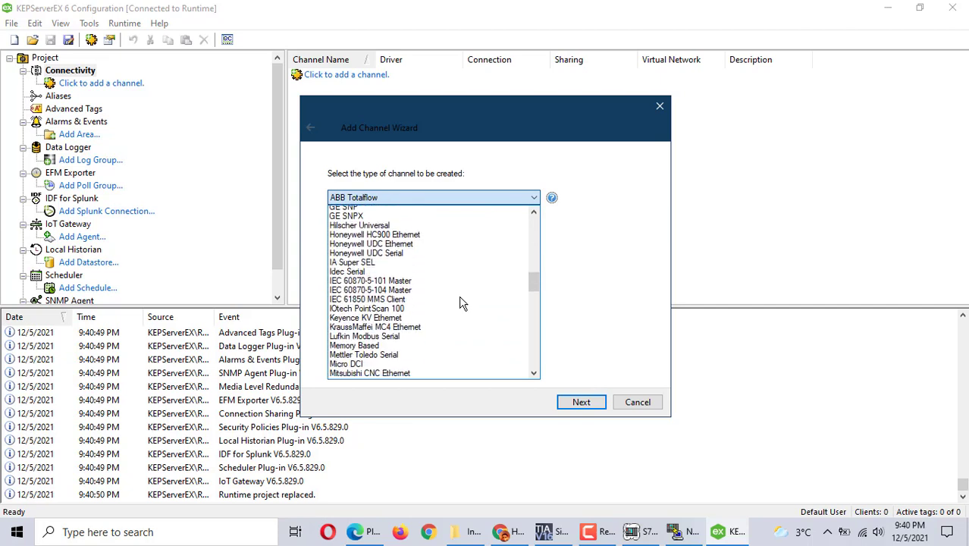
{"action": "scroll", "coordinate": [462, 302], "scroll_direction": "down", "scroll_amount": 3}
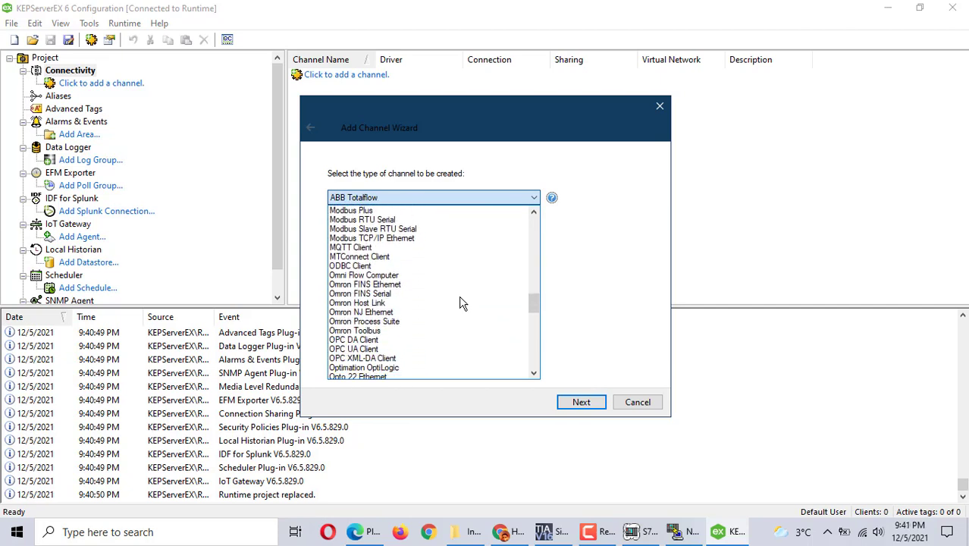
{"action": "scroll", "coordinate": [461, 303], "scroll_direction": "up", "scroll_amount": 5}
{"action": "scroll", "coordinate": [462, 302], "scroll_direction": "down", "scroll_amount": 5}
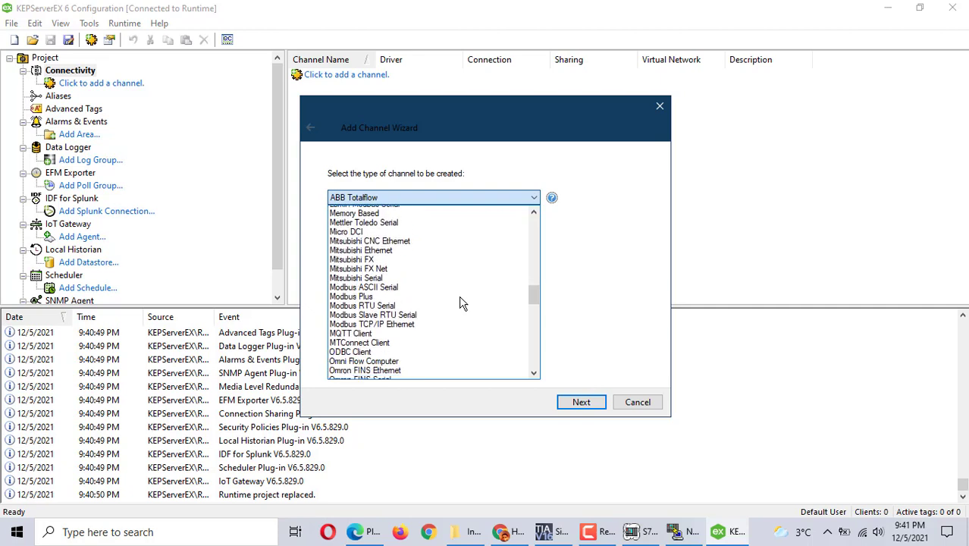
{"action": "scroll", "coordinate": [462, 303], "scroll_direction": "down", "scroll_amount": 1}
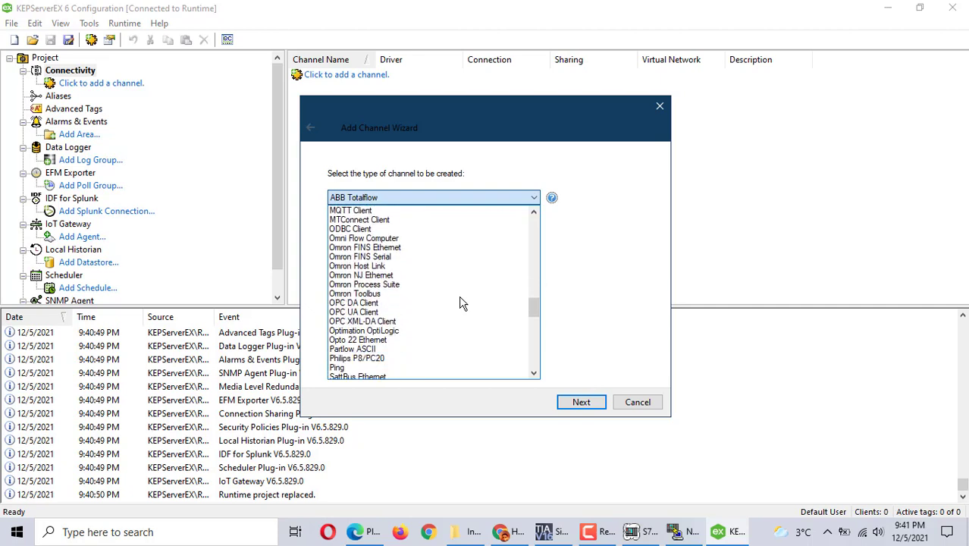
{"action": "scroll", "coordinate": [462, 302], "scroll_direction": "down", "scroll_amount": 3}
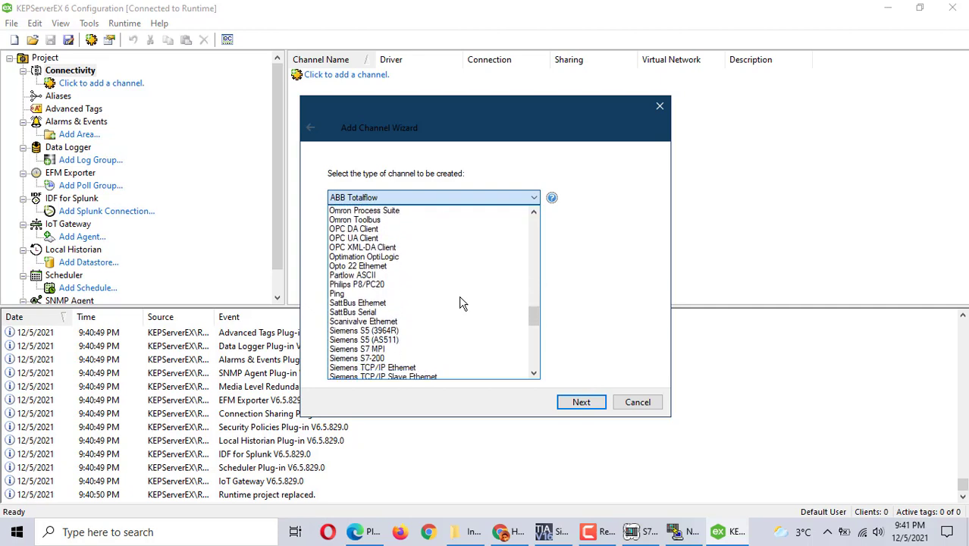
{"action": "scroll", "coordinate": [462, 302], "scroll_direction": "down", "scroll_amount": 4}
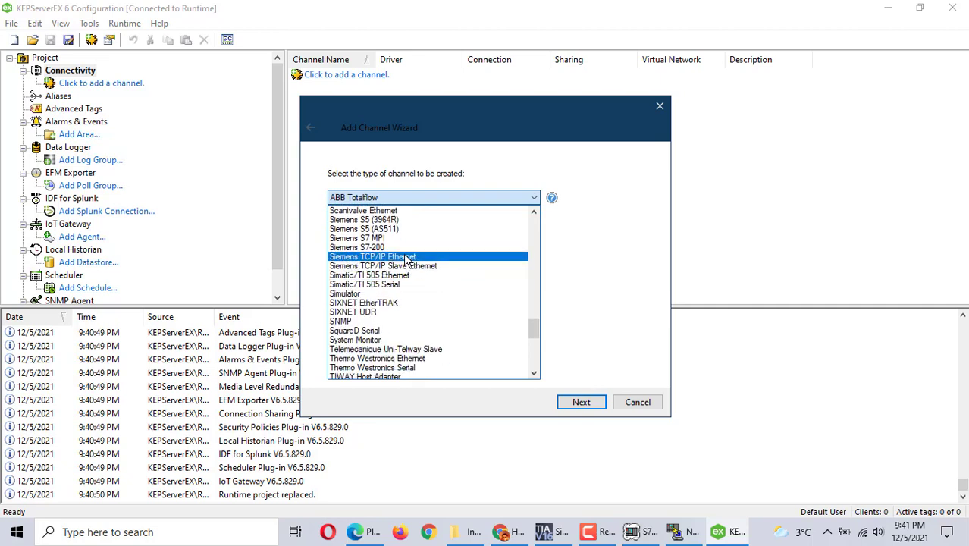
{"action": "left_click", "coordinate": [410, 258]}
{"action": "left_click", "coordinate": [585, 405]}
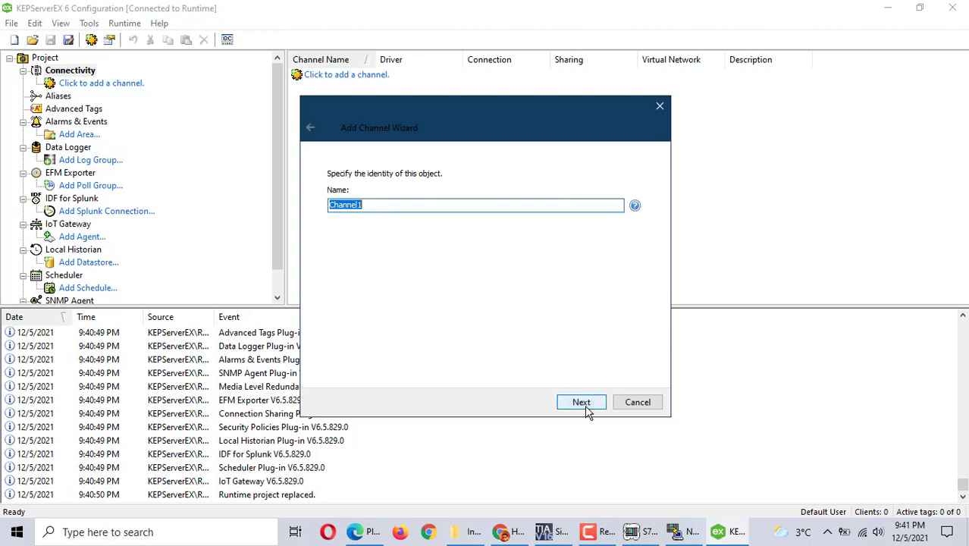
Finish the channel with its default name, the Siemens PLCSIM Virtual Ethernet Adapter as network adapter, and default remaining settings.
{"action": "left_click", "coordinate": [584, 404]}
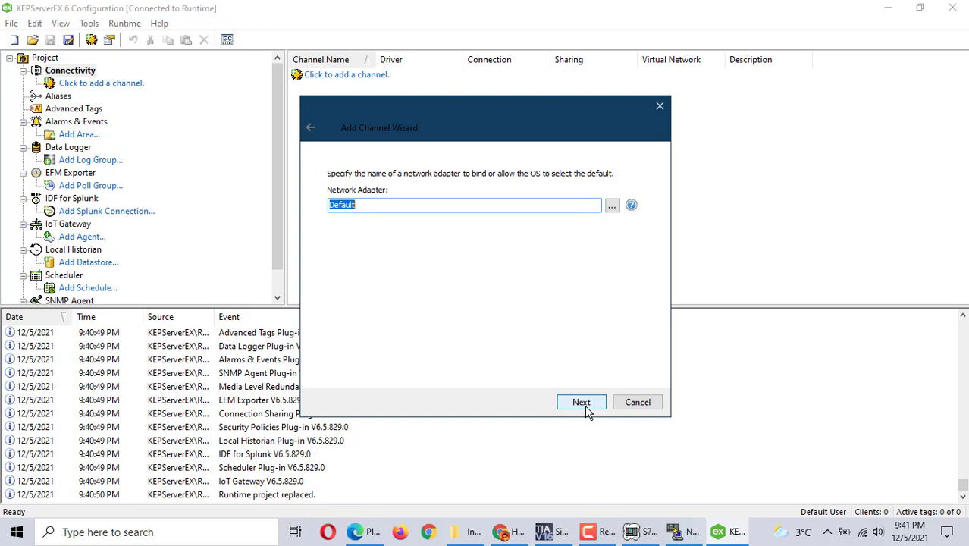
{"action": "left_click", "coordinate": [613, 208]}
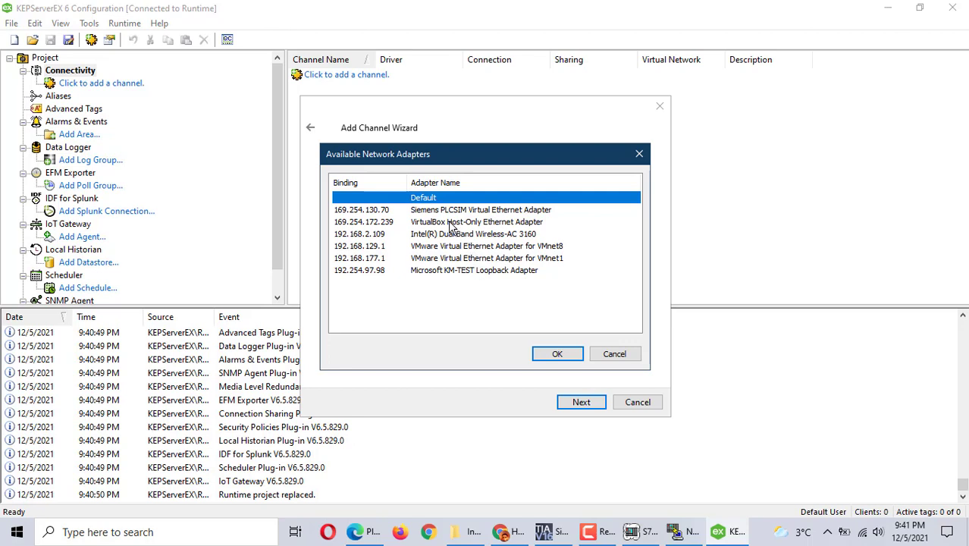
{"action": "left_click", "coordinate": [423, 211]}
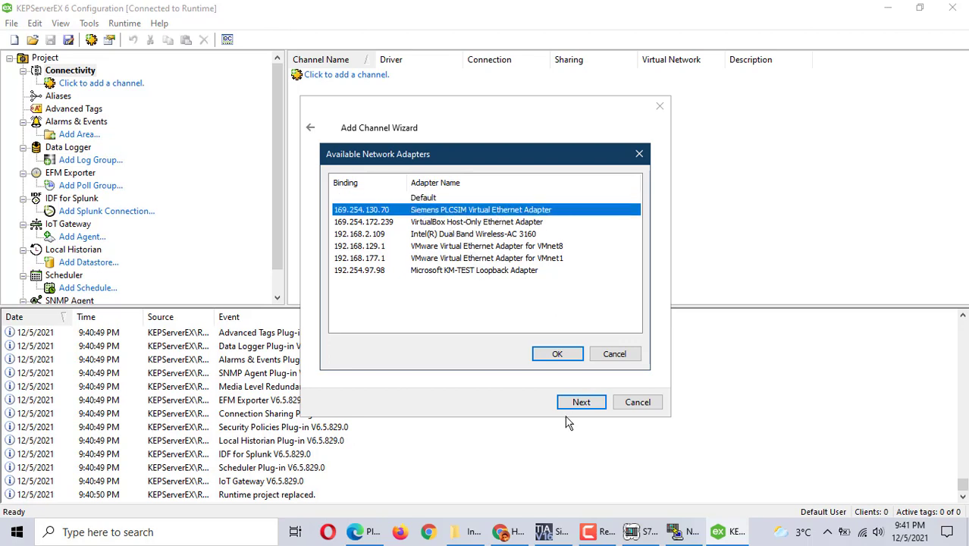
{"action": "left_click", "coordinate": [558, 354]}
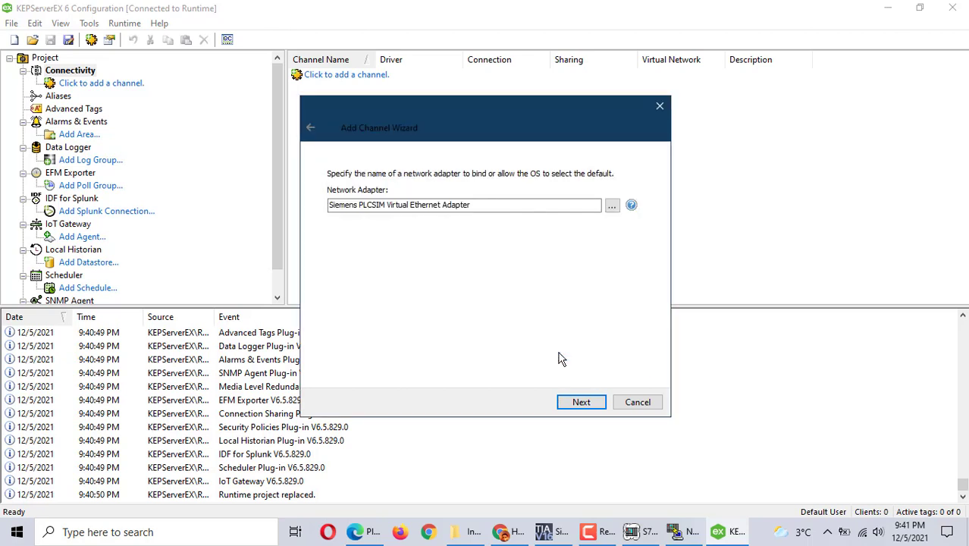
{"action": "left_click", "coordinate": [581, 402]}
{"action": "left_click", "coordinate": [580, 403]}
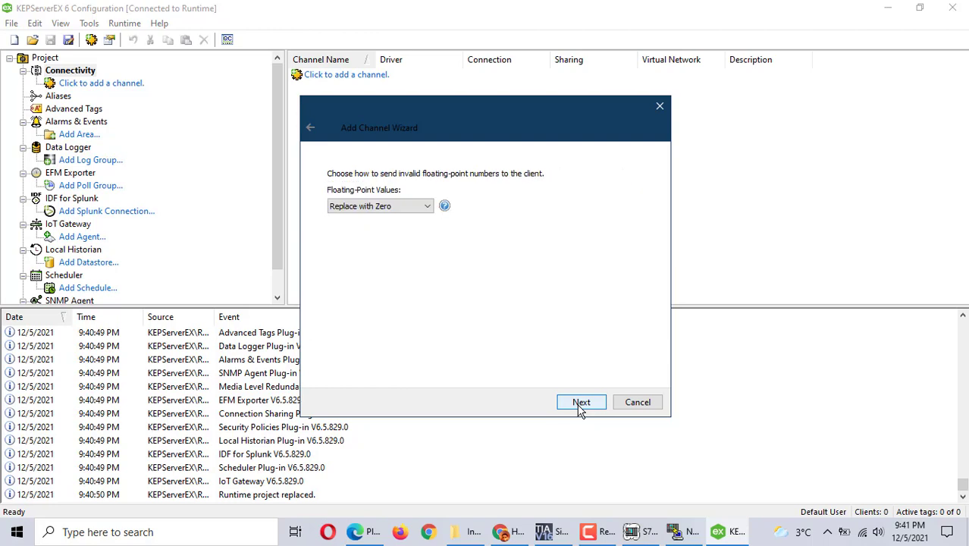
{"action": "left_click", "coordinate": [581, 403]}
{"action": "left_click", "coordinate": [581, 403]}
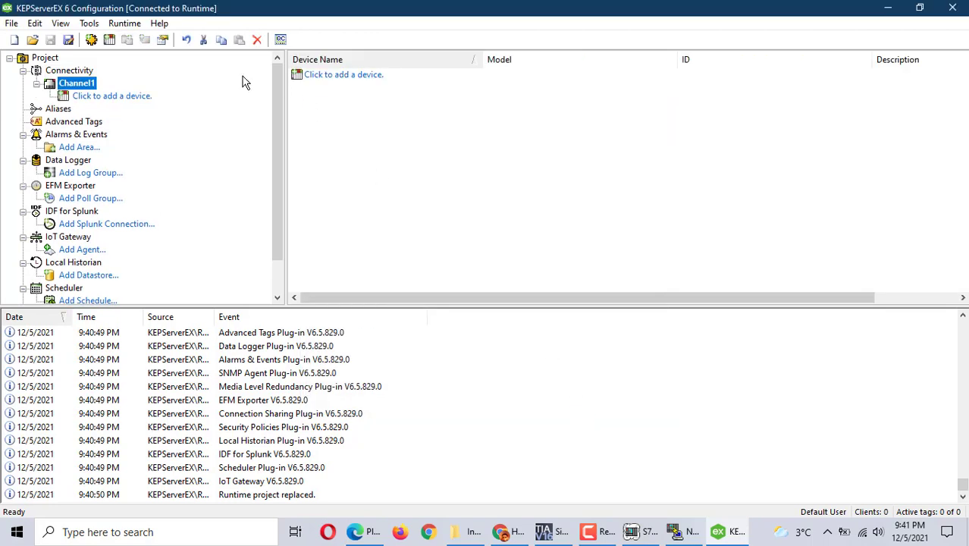
Start adding a device under Channel1 with the default name and choose S7-300 as its model.
{"action": "left_click", "coordinate": [133, 95]}
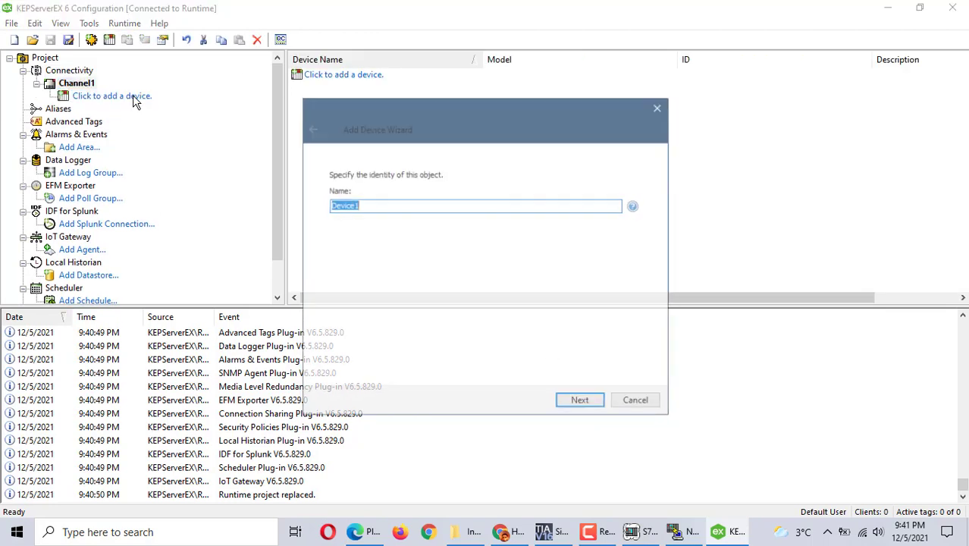
{"action": "left_click", "coordinate": [586, 402]}
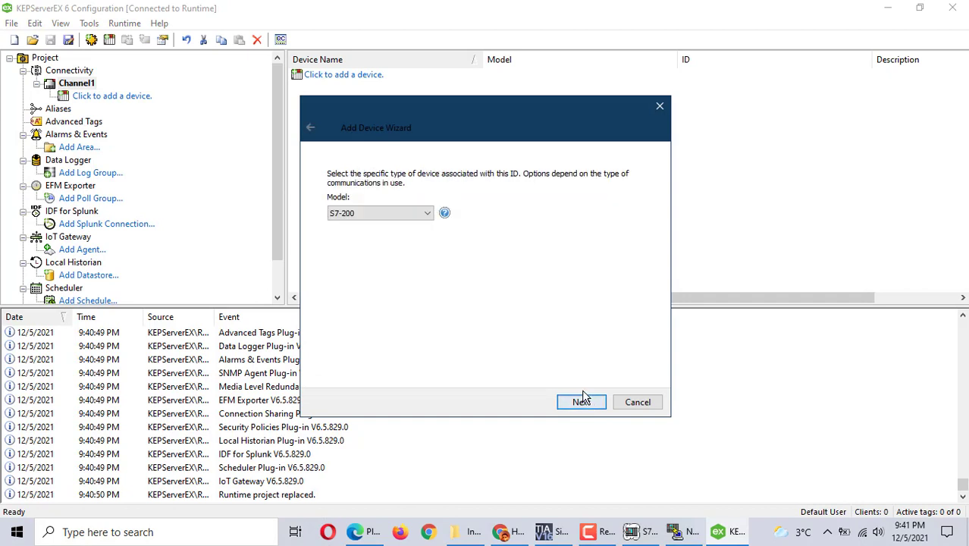
{"action": "left_click", "coordinate": [425, 215]}
{"action": "left_click", "coordinate": [345, 236]}
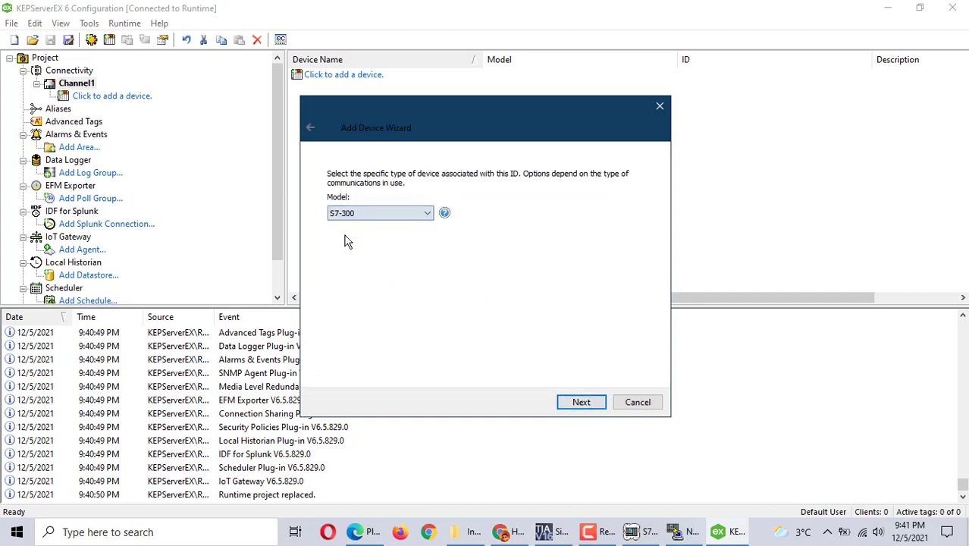
{"action": "left_click", "coordinate": [589, 407]}
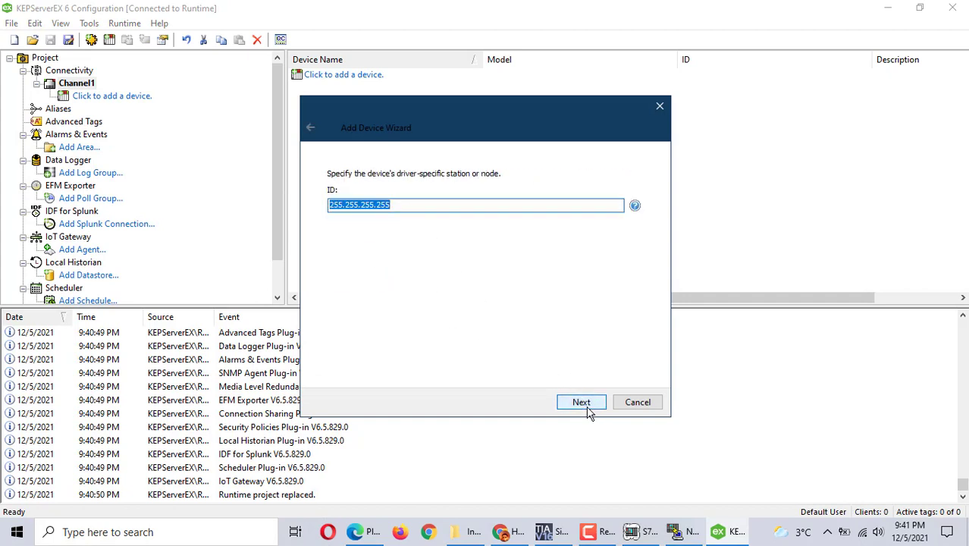
Set the device ID to 169.254.130.70, checking it against the station's network address in NetToPLCsim.
{"action": "left_click", "coordinate": [674, 532]}
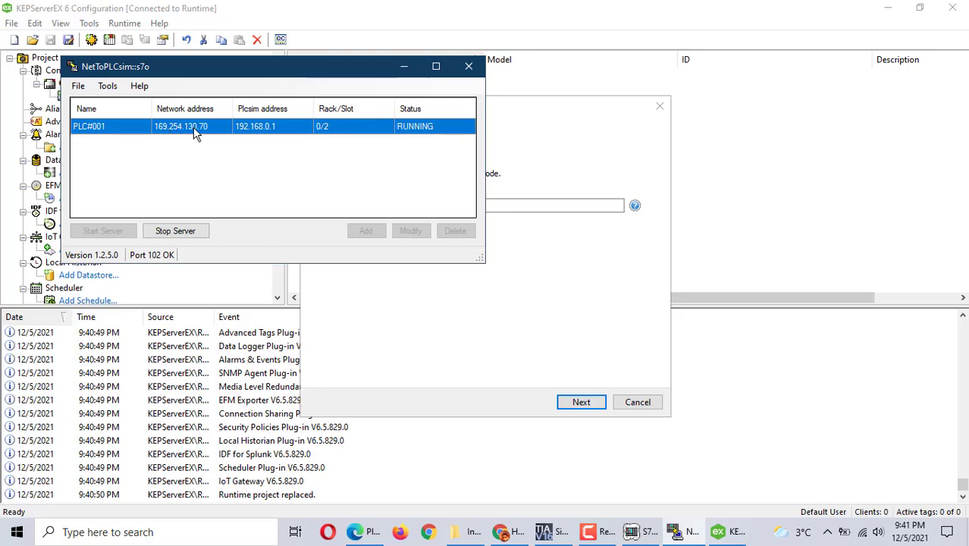
{"action": "left_click_drag", "start_coordinate": [230, 74], "coordinate": [488, 331]}
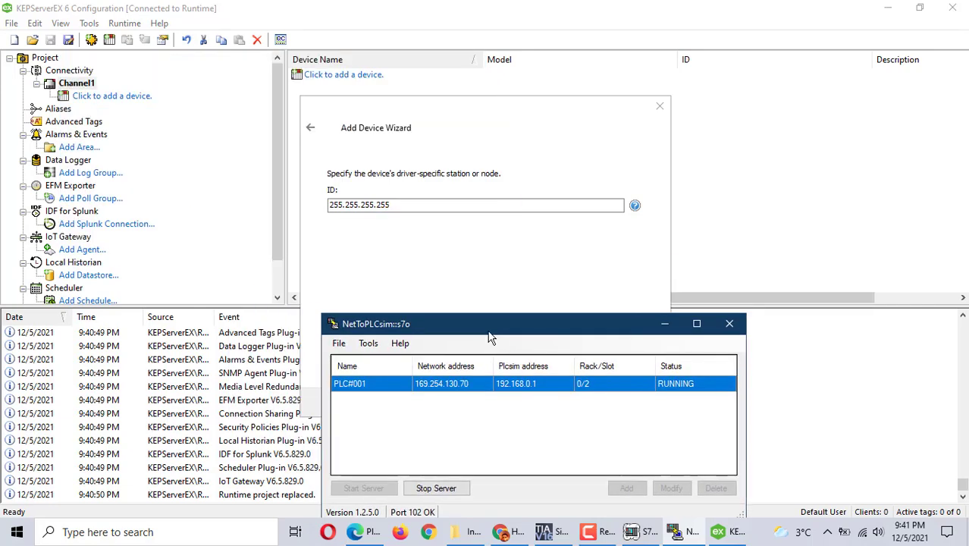
{"action": "left_click", "coordinate": [407, 209]}
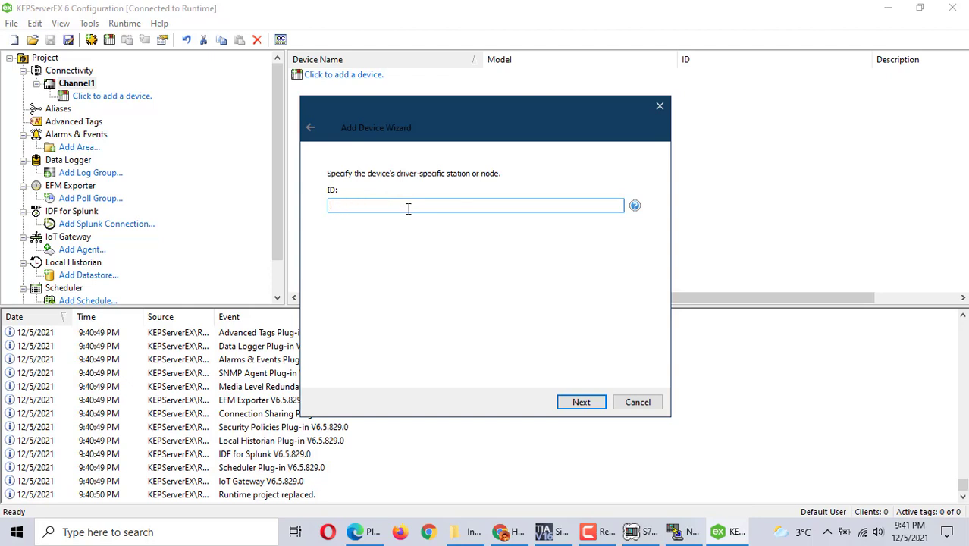
{"action": "type", "text": "19."}
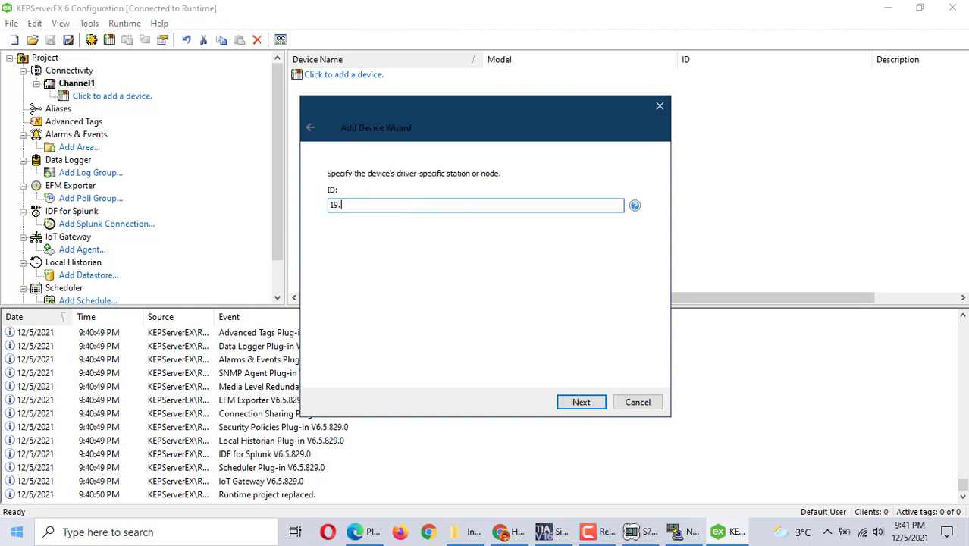
{"action": "left_click", "coordinate": [678, 535]}
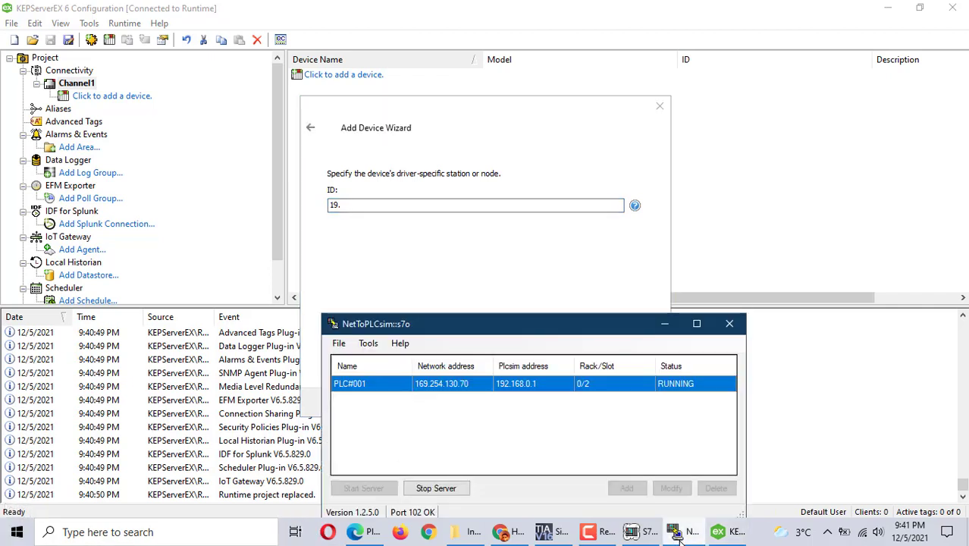
{"action": "left_click", "coordinate": [367, 203]}
{"action": "key", "text": "BackSpace"}
{"action": "key", "text": "BackSpace"}
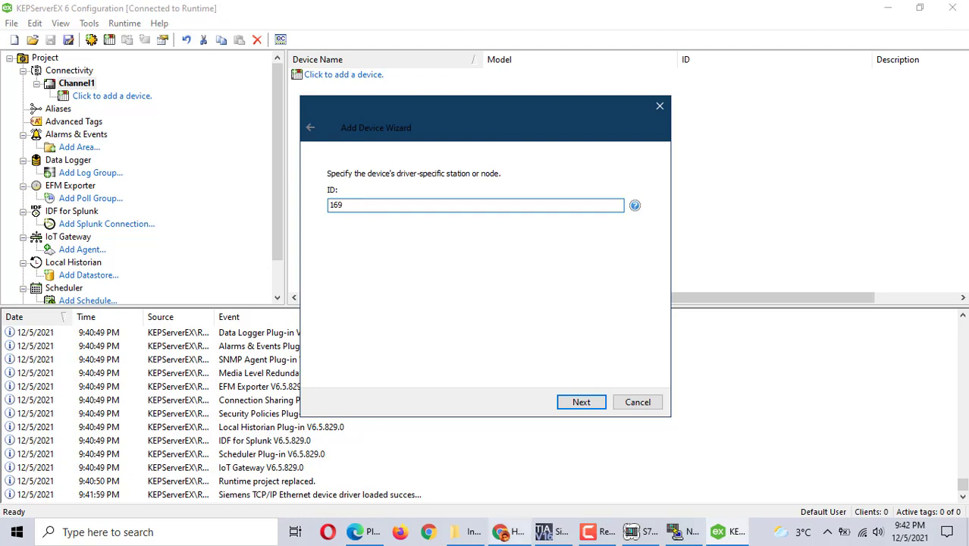
{"action": "type", "text": ".254."}
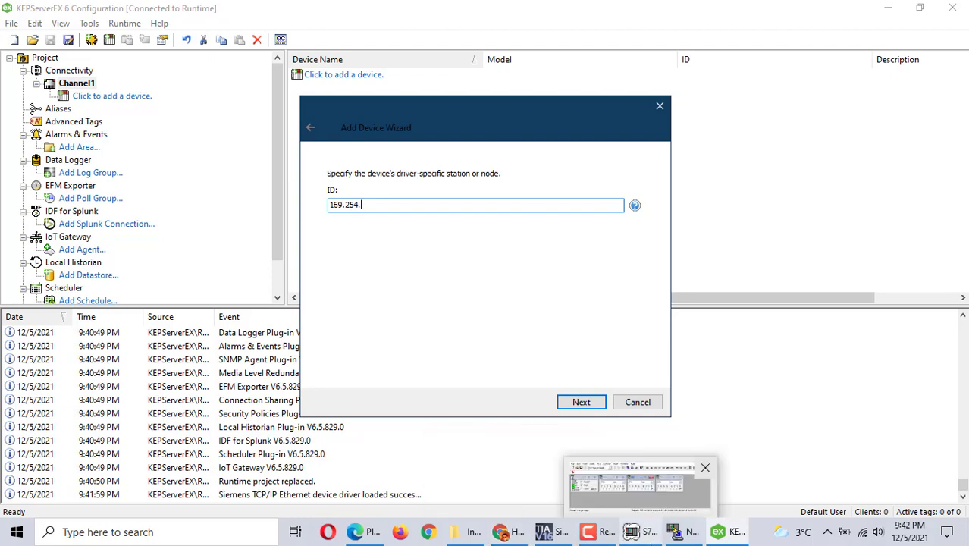
{"action": "left_click", "coordinate": [677, 533]}
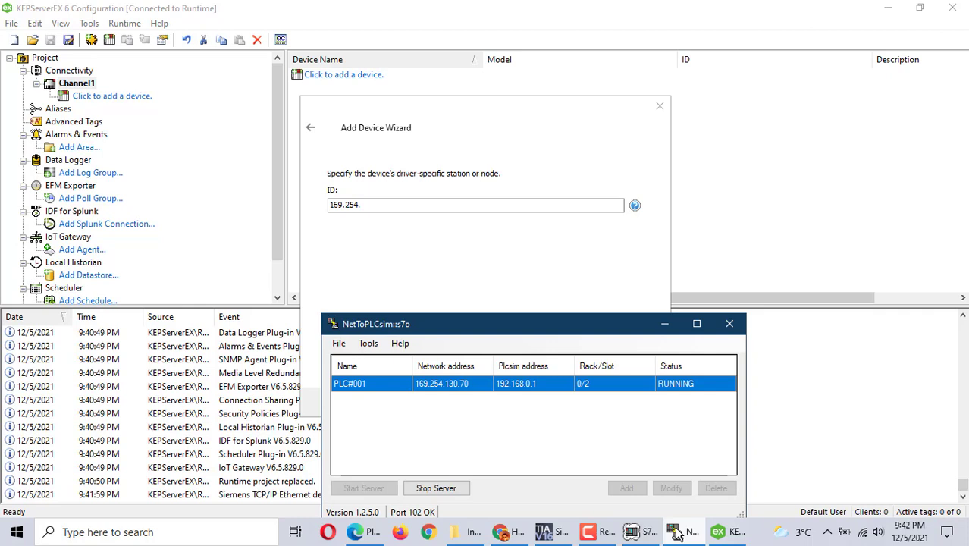
{"action": "left_click", "coordinate": [676, 533]}
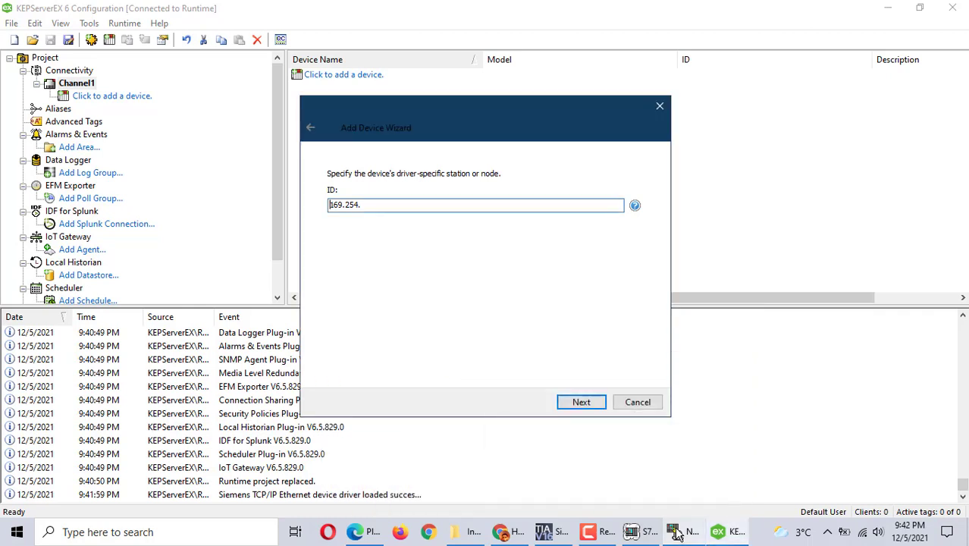
{"action": "left_click", "coordinate": [386, 204]}
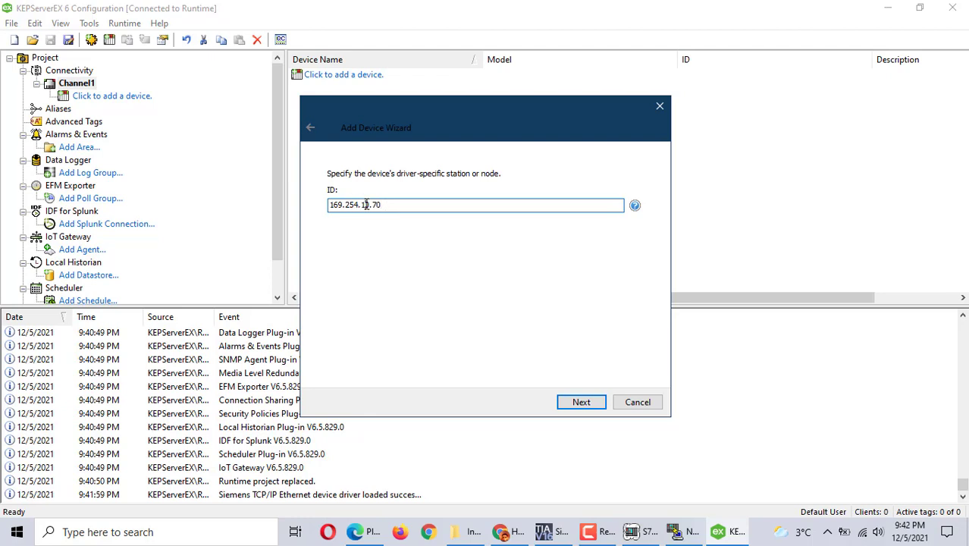
{"action": "left_click", "coordinate": [365, 204]}
{"action": "type", "text": "30.70"}
{"action": "left_click", "coordinate": [686, 533]}
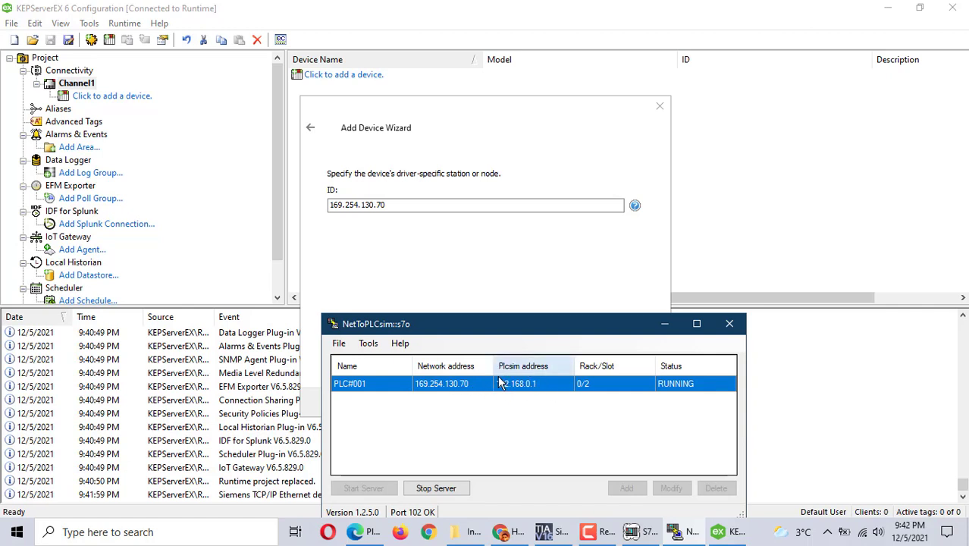
{"action": "left_click", "coordinate": [555, 310]}
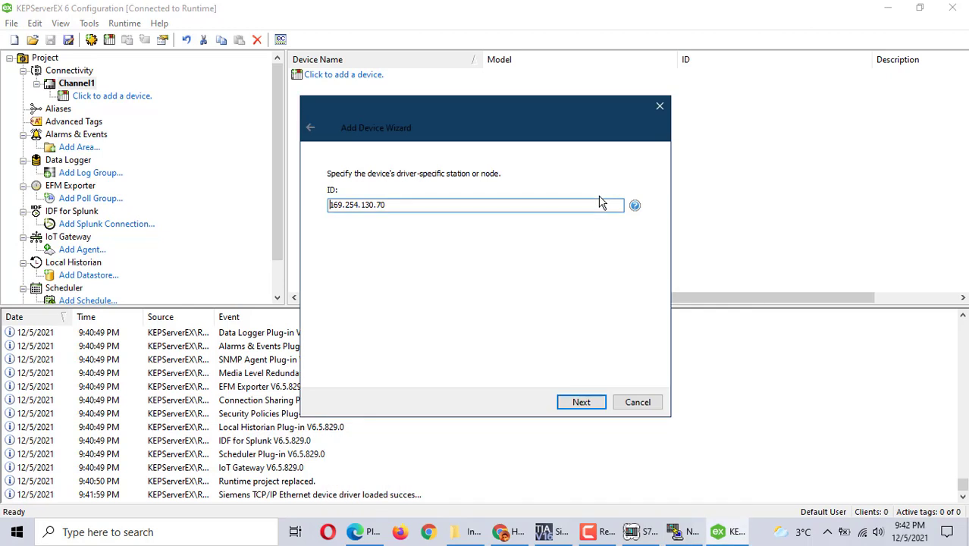
Accept the default settings on the remaining device wizard pages and finish creating the device.
{"action": "left_click", "coordinate": [590, 407]}
{"action": "left_click", "coordinate": [590, 408]}
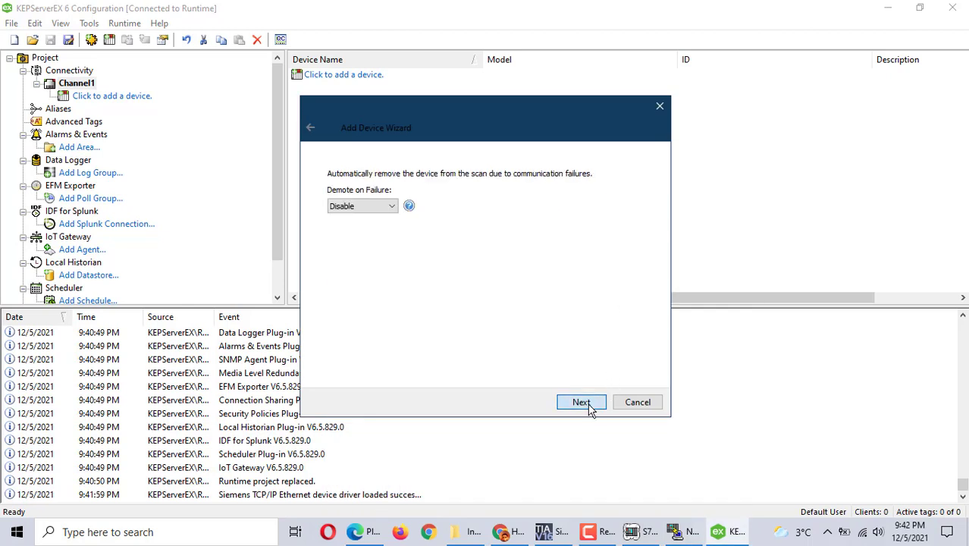
{"action": "left_click", "coordinate": [581, 402]}
{"action": "left_click", "coordinate": [581, 402]}
{"action": "left_click", "coordinate": [581, 402]}
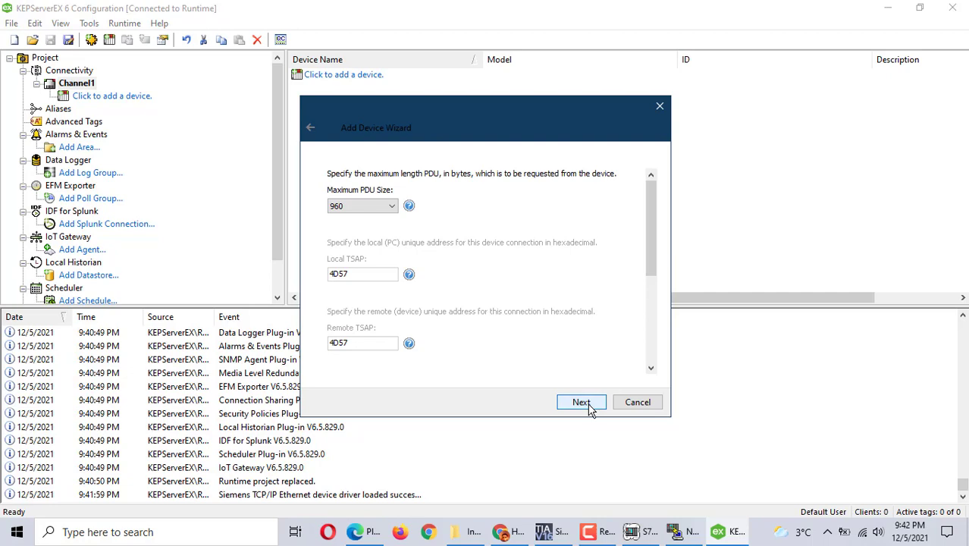
{"action": "left_click", "coordinate": [580, 402]}
{"action": "left_click", "coordinate": [581, 402]}
{"action": "left_click", "coordinate": [581, 402]}
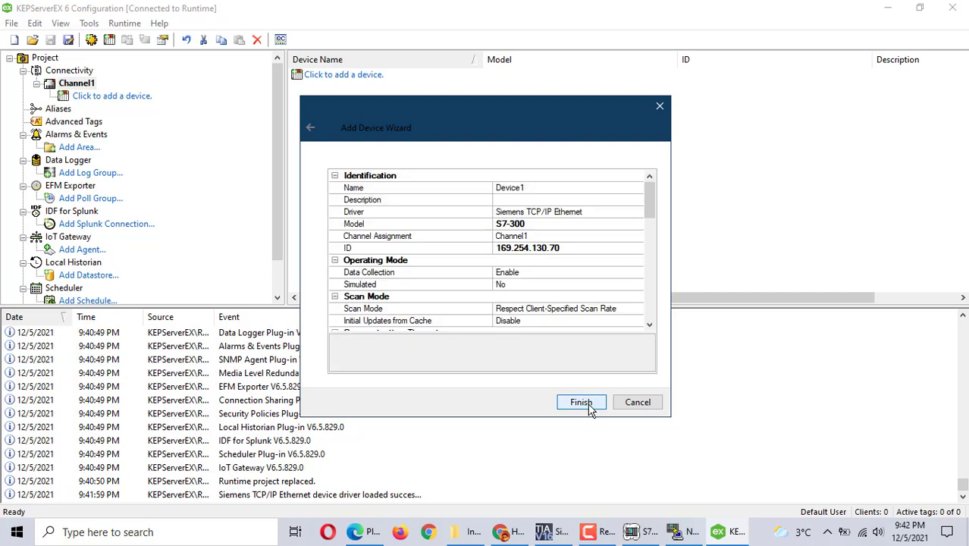
{"action": "left_click", "coordinate": [590, 408]}
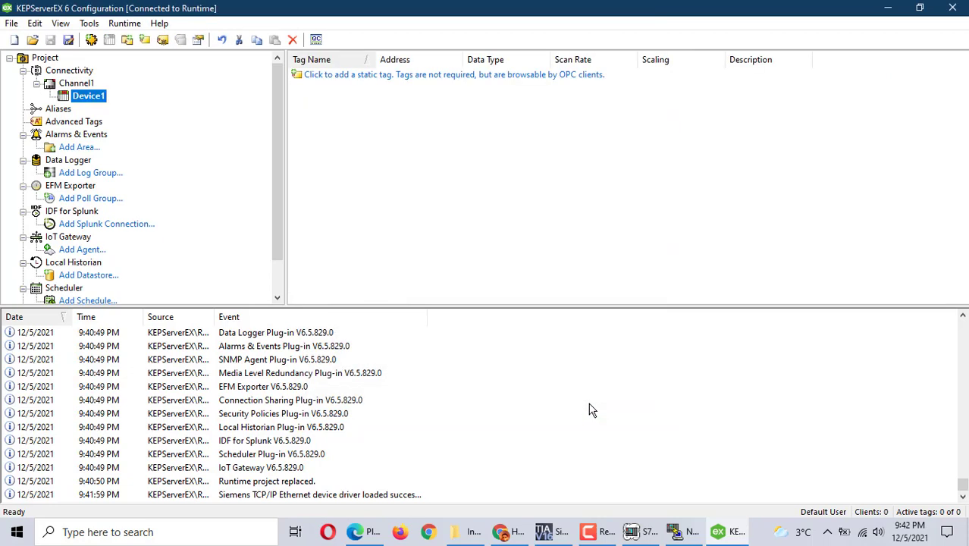
Add a static tag named start with address I0.0 to Device1.
{"action": "left_click", "coordinate": [381, 76]}
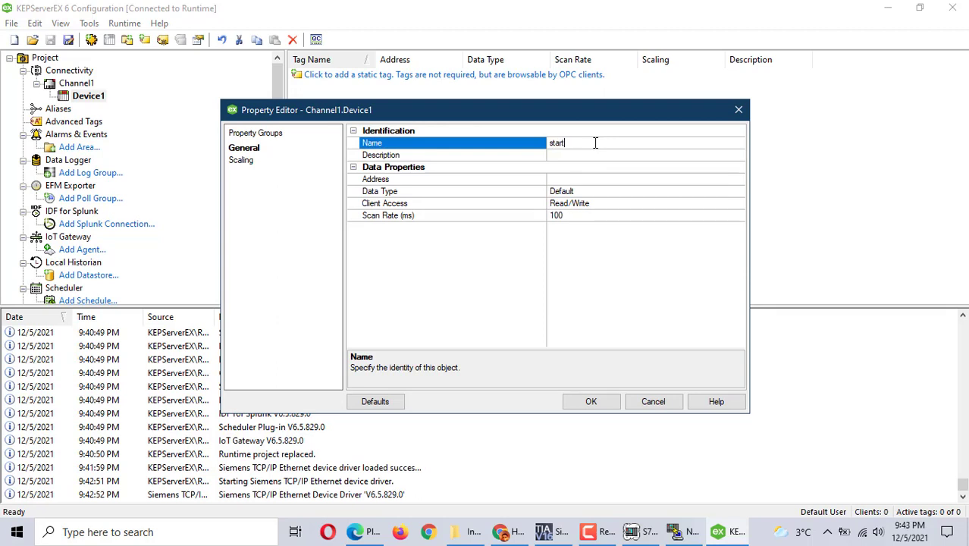
{"action": "left_click", "coordinate": [608, 184]}
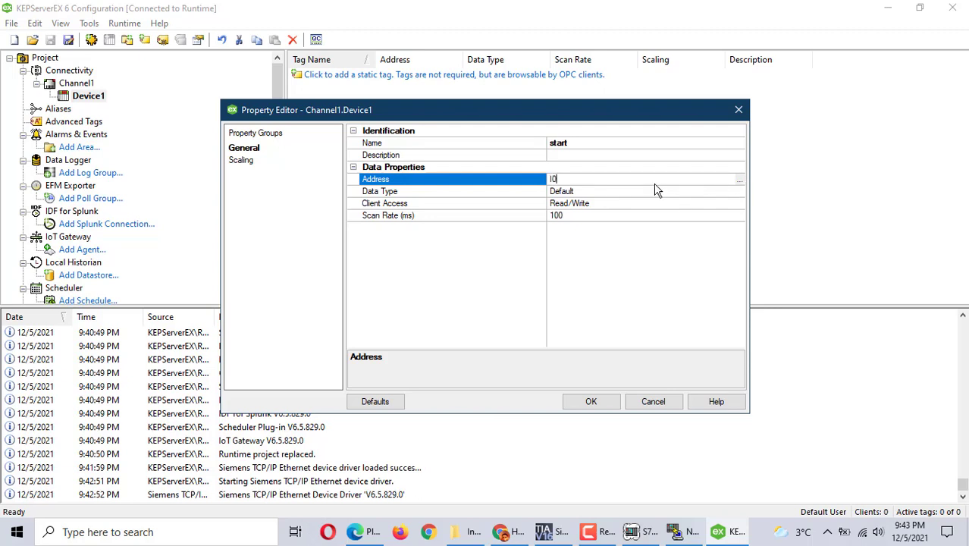
{"action": "left_click", "coordinate": [671, 299]}
{"action": "left_click", "coordinate": [589, 406]}
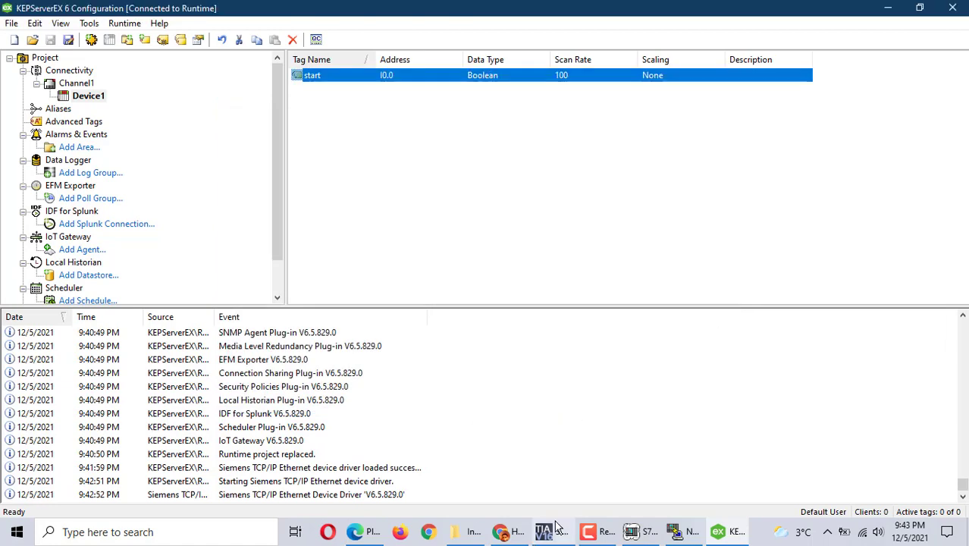
Check the start contact's address in the Main block in TIA Portal, and return to KEPServerEX.
{"action": "left_click", "coordinate": [554, 530]}
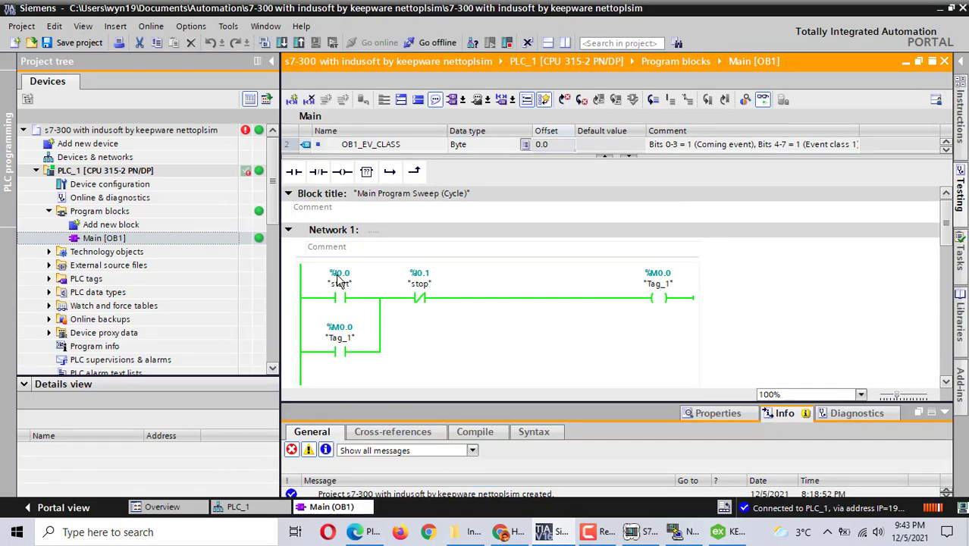
{"action": "left_click", "coordinate": [719, 532]}
{"action": "right_click", "coordinate": [345, 146]}
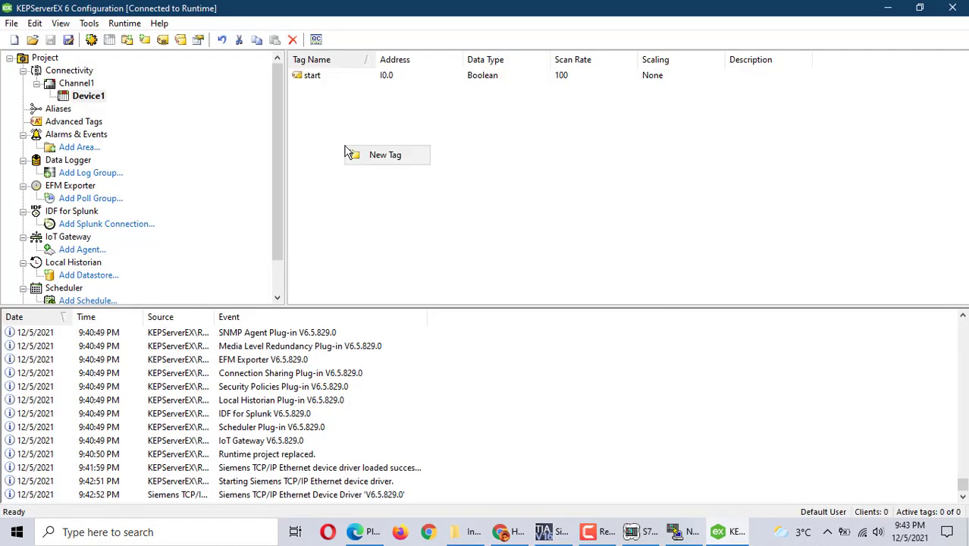
Launch OPC Quick Client, check the Channel1.Device1 tag values and quality, and close it without saving.
{"action": "left_click", "coordinate": [316, 39]}
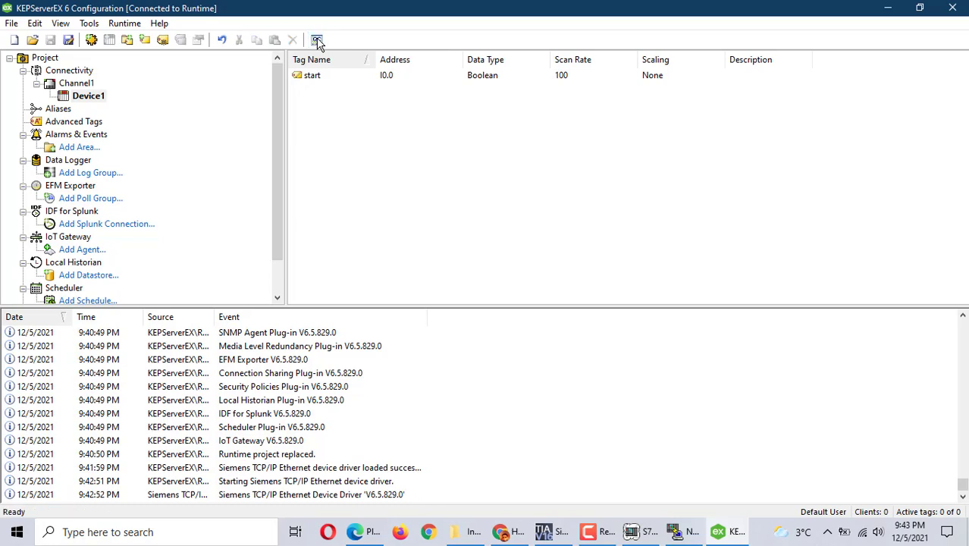
{"action": "left_click", "coordinate": [316, 40]}
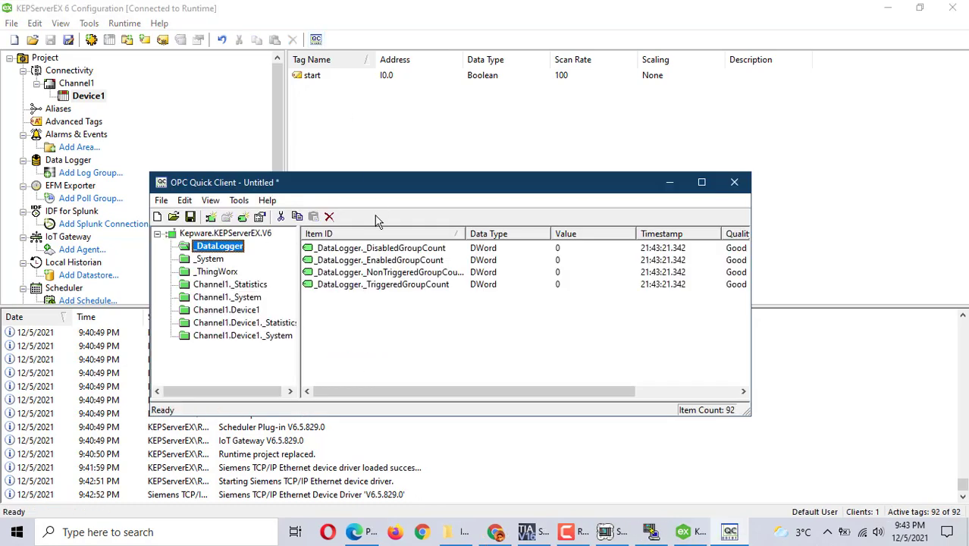
{"action": "left_click", "coordinate": [234, 310]}
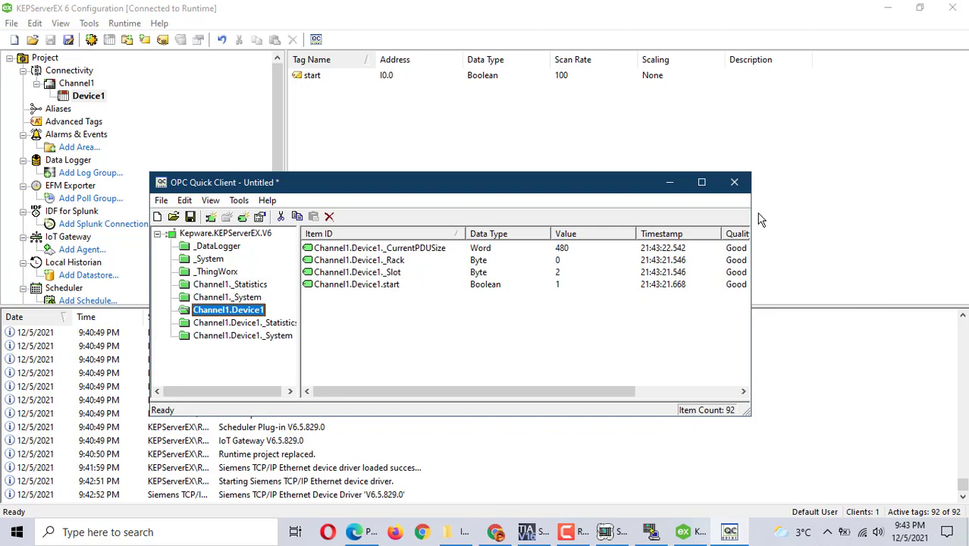
{"action": "left_click", "coordinate": [734, 182]}
{"action": "left_click", "coordinate": [458, 333]}
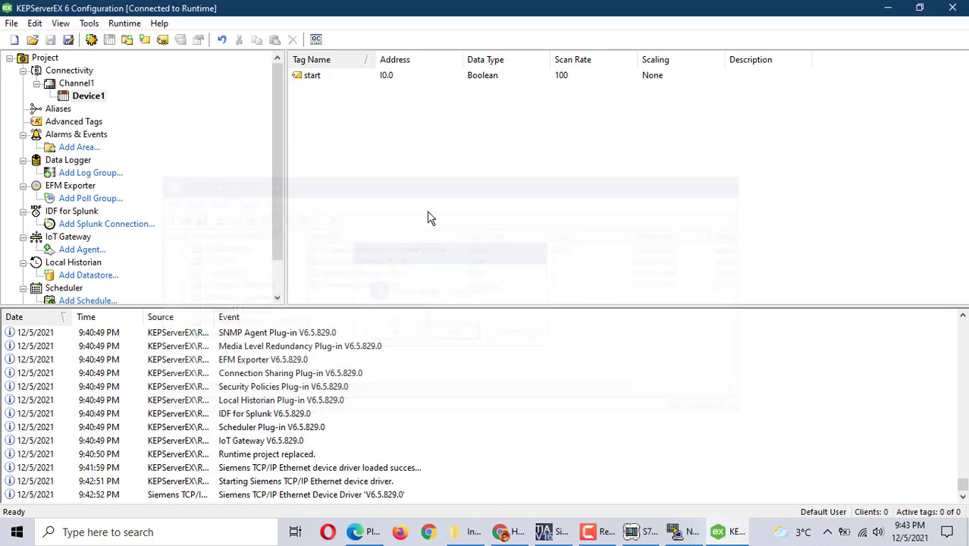
Add a static tag named stop with address I0.1 to Device1.
{"action": "right_click", "coordinate": [390, 150]}
{"action": "left_click", "coordinate": [414, 154]}
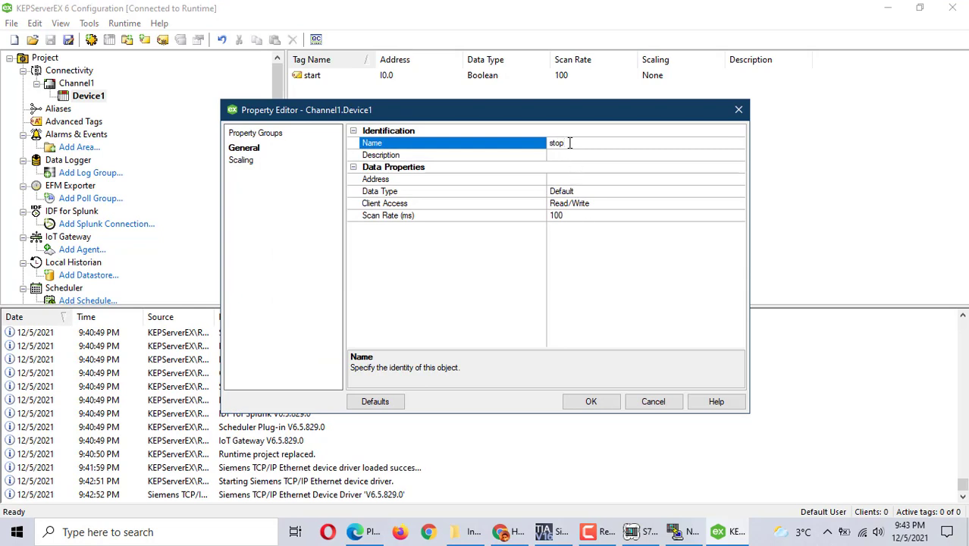
{"action": "left_click", "coordinate": [563, 179]}
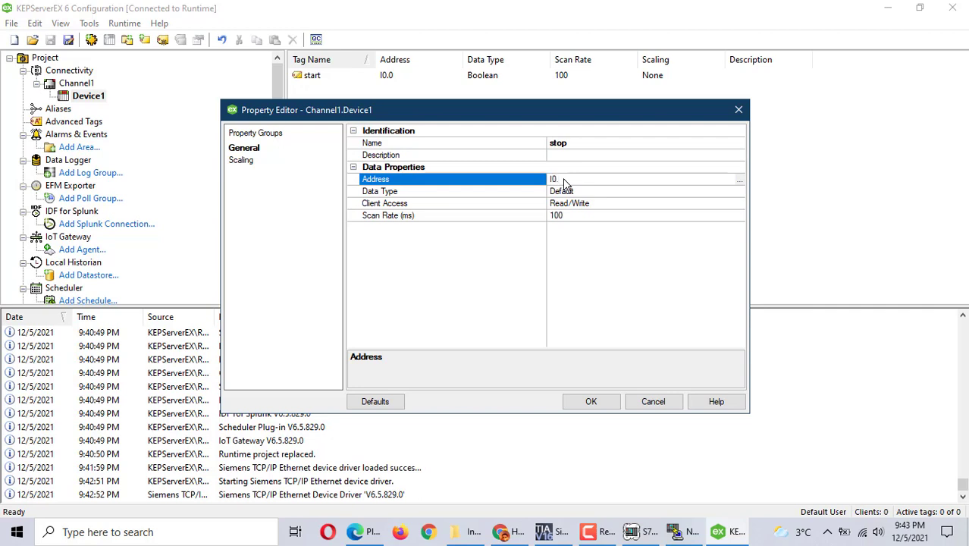
{"action": "left_click", "coordinate": [661, 263]}
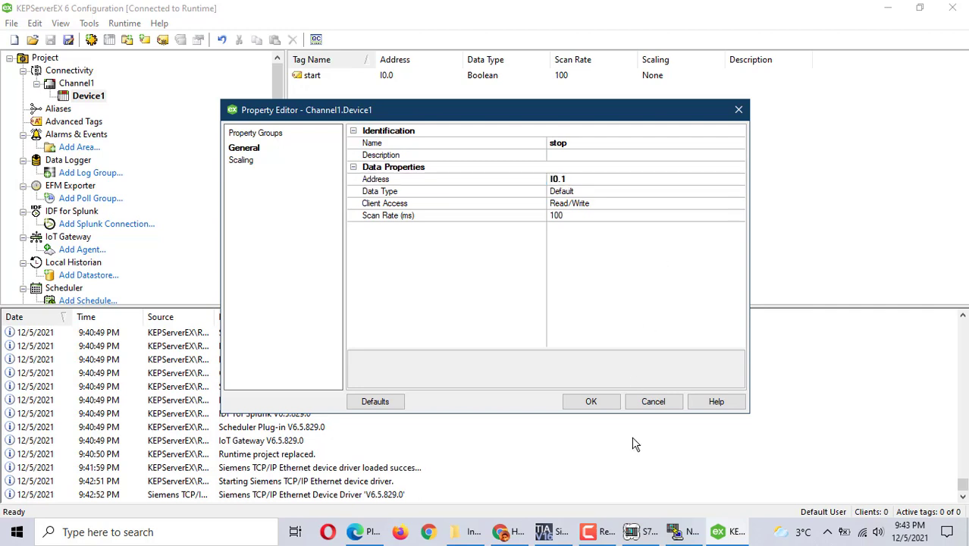
{"action": "left_click", "coordinate": [588, 403]}
Add a tag named lamp1 to Device1 with address Q4.0, checking the coil's address in the Main block in TIA Portal.
{"action": "right_click", "coordinate": [392, 196]}
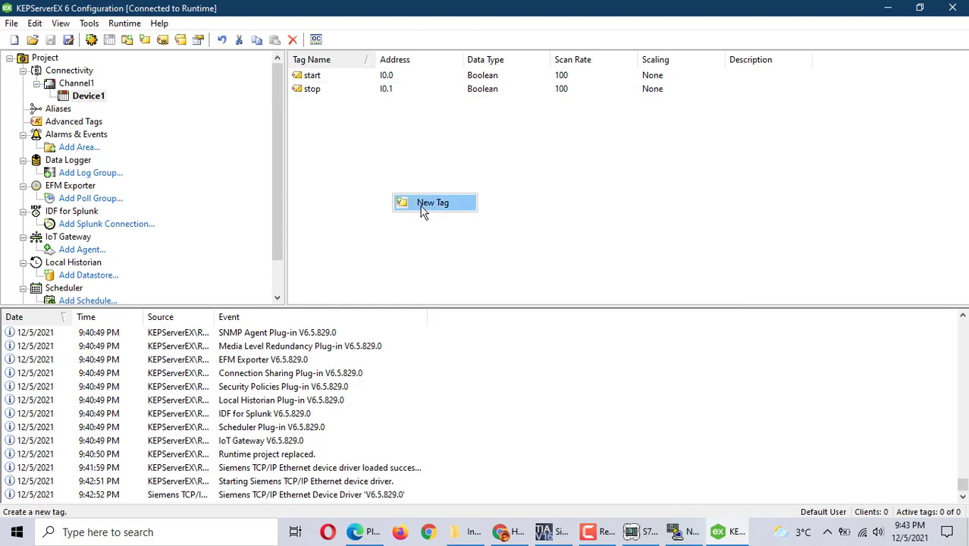
{"action": "left_click", "coordinate": [422, 205]}
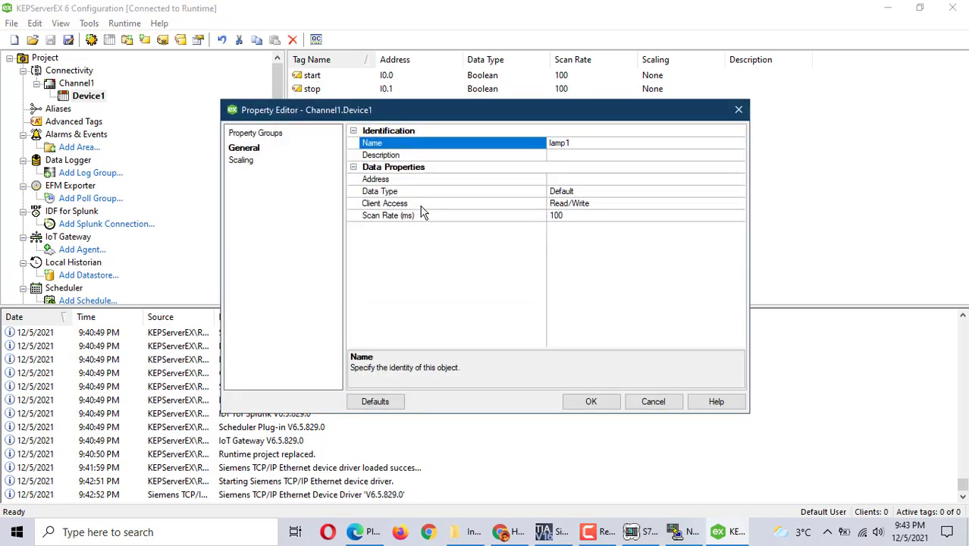
{"action": "type", "text": "lamp1"}
{"action": "left_click", "coordinate": [559, 180]}
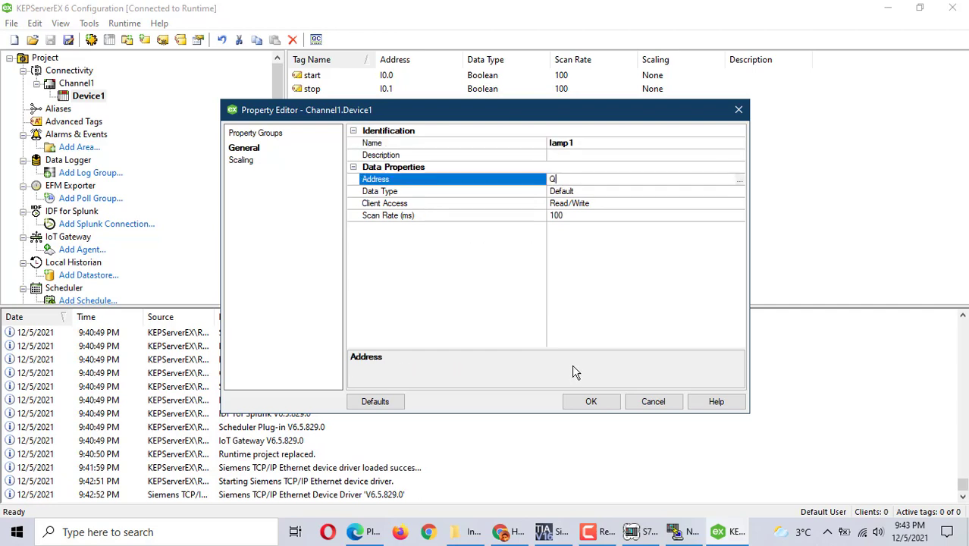
{"action": "left_click", "coordinate": [547, 531]}
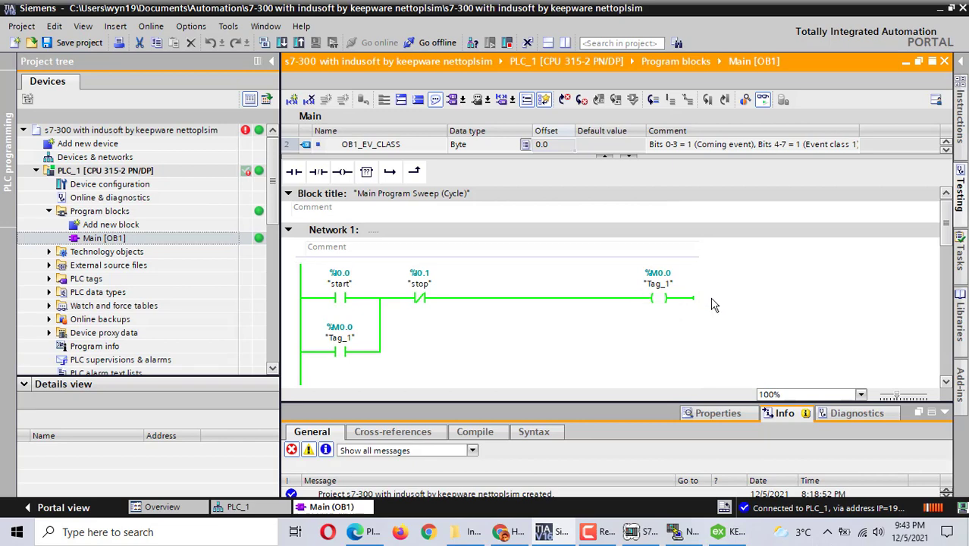
{"action": "scroll", "coordinate": [693, 303], "scroll_direction": "down", "scroll_amount": 5}
{"action": "scroll", "coordinate": [712, 304], "scroll_direction": "up", "scroll_amount": 2}
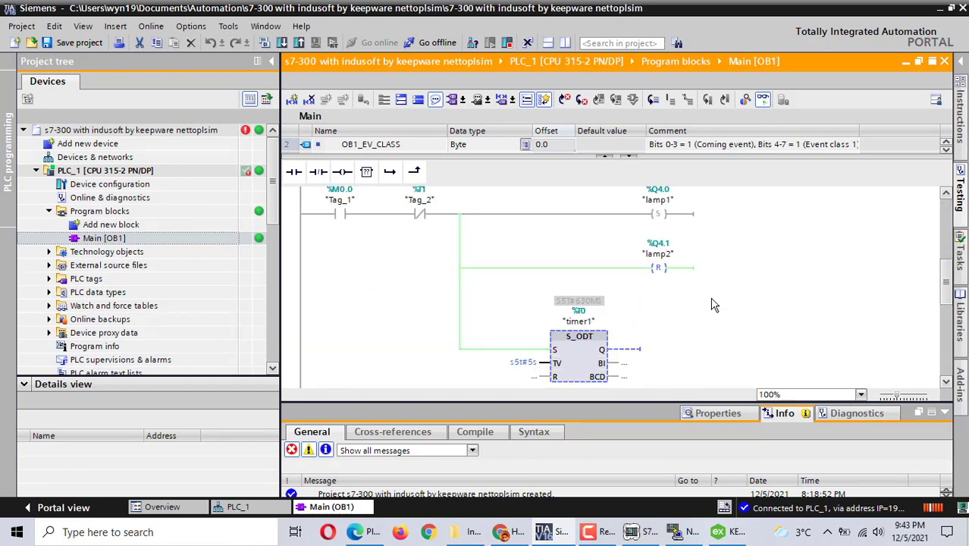
{"action": "left_click", "coordinate": [726, 533]}
{"action": "left_click", "coordinate": [559, 179]}
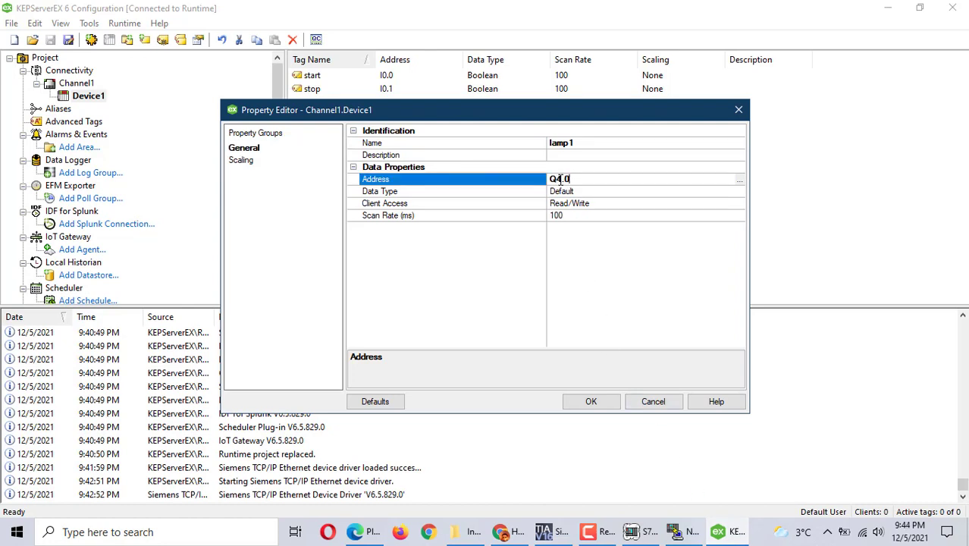
{"action": "left_click", "coordinate": [666, 307]}
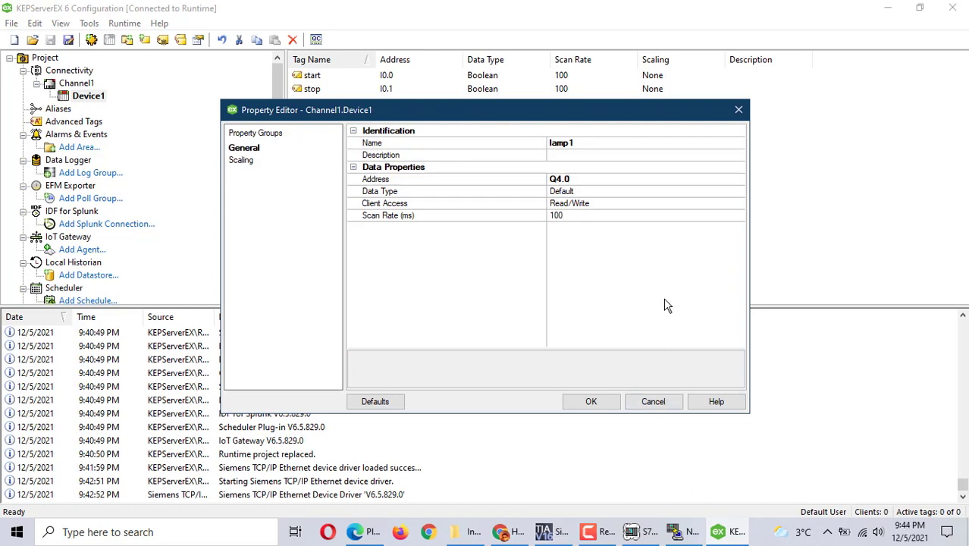
{"action": "left_click", "coordinate": [597, 401]}
Add a static tag named lamp2 with address Q4.1 to Device1.
{"action": "right_click", "coordinate": [450, 223]}
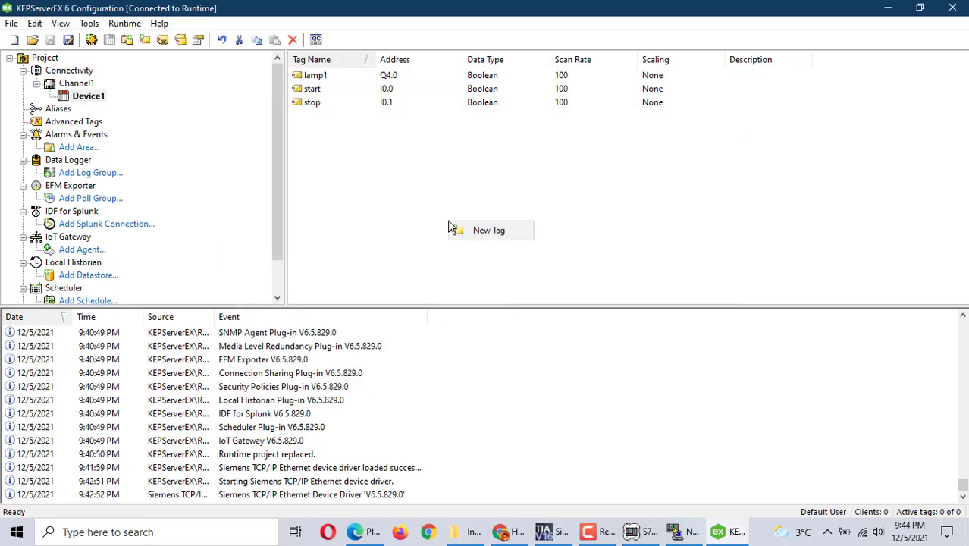
{"action": "left_click", "coordinate": [488, 233]}
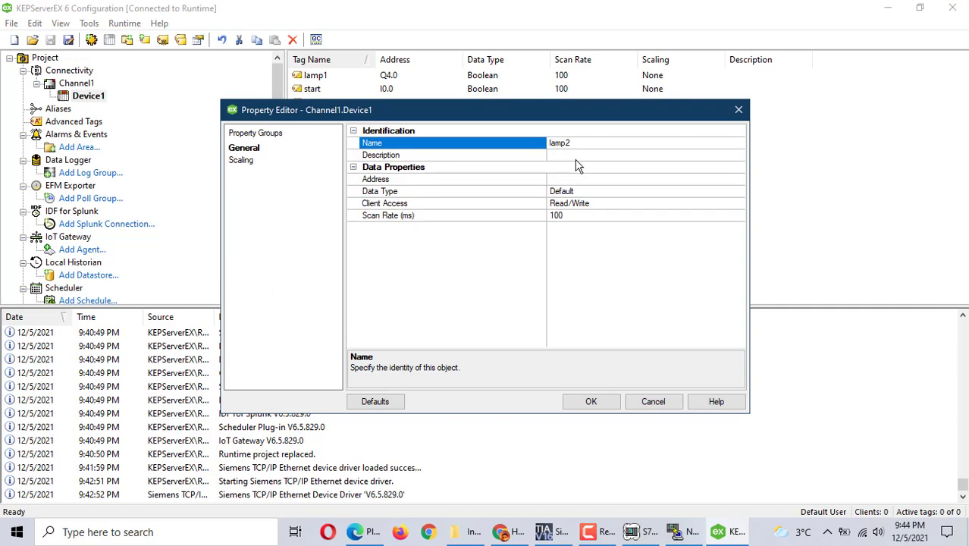
{"action": "left_click", "coordinate": [561, 180]}
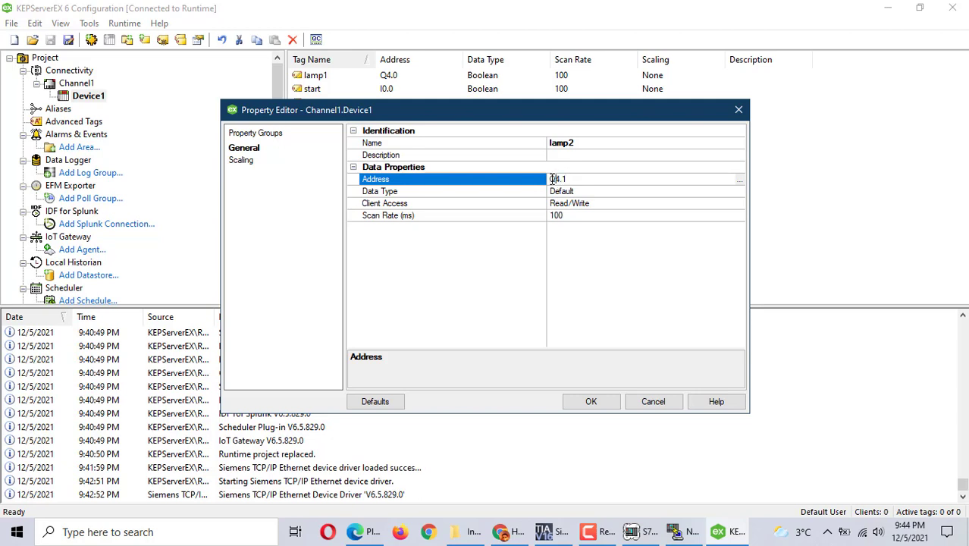
{"action": "left_click", "coordinate": [608, 243]}
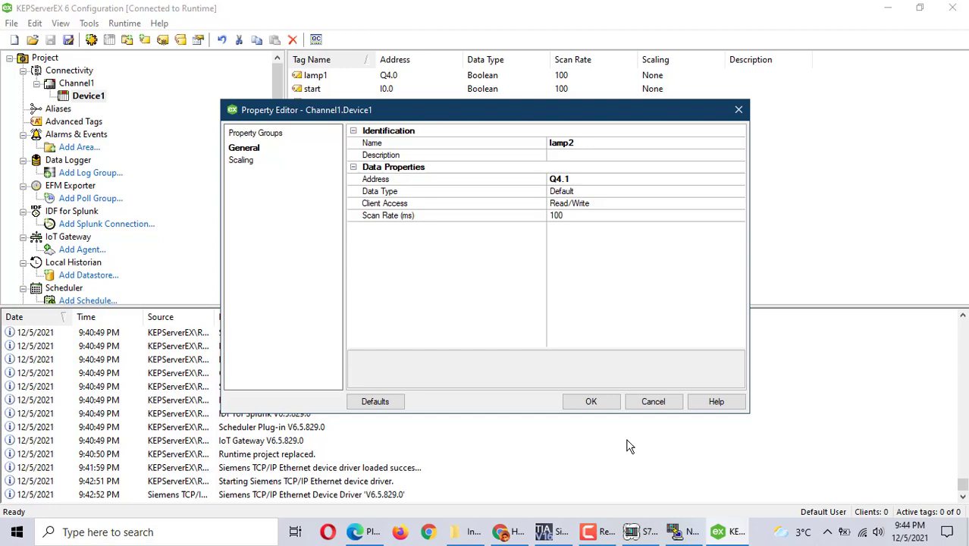
{"action": "left_click", "coordinate": [591, 401]}
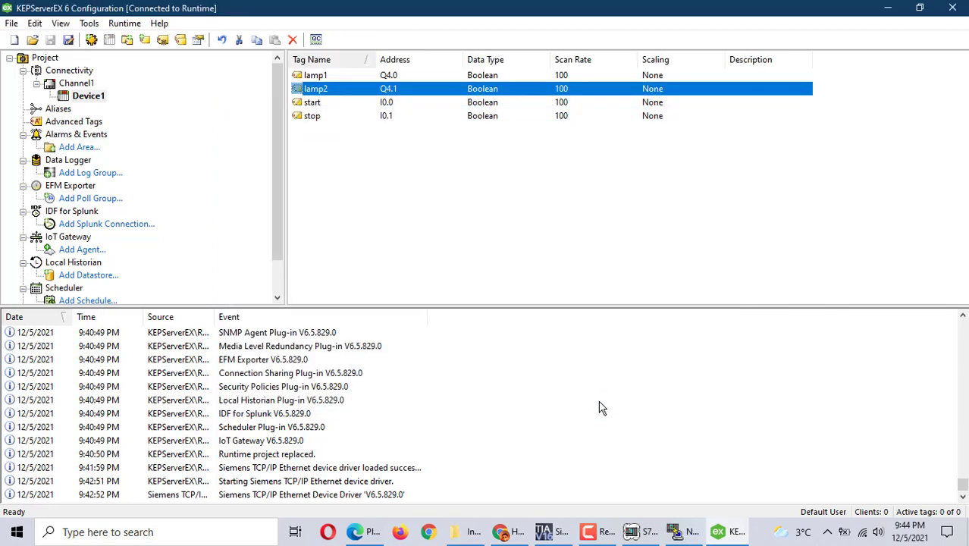
Launch OPC Quick Client in a maximized window and inspect the start, stop, lamp1 and lamp2 items of Channel1.Device1.
{"action": "left_click", "coordinate": [315, 40]}
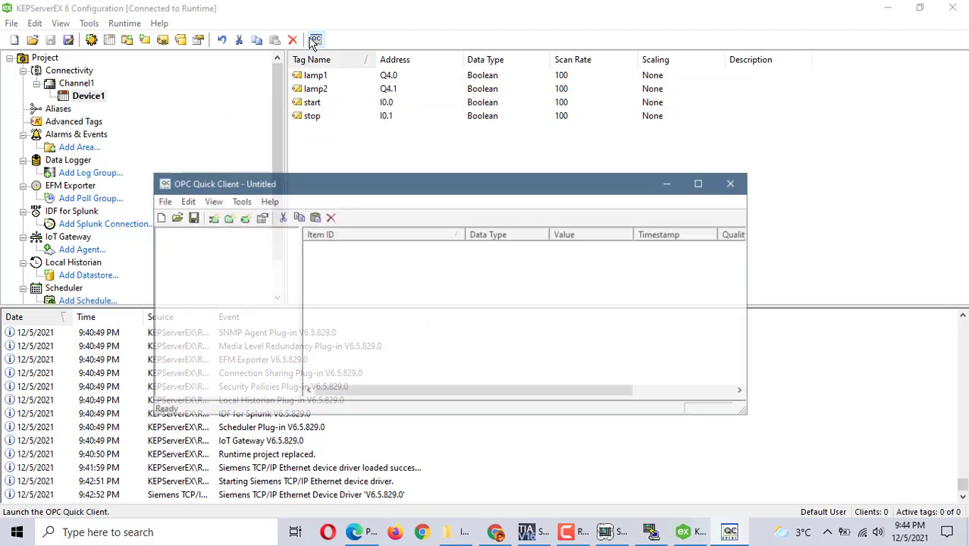
{"action": "left_click", "coordinate": [698, 184]}
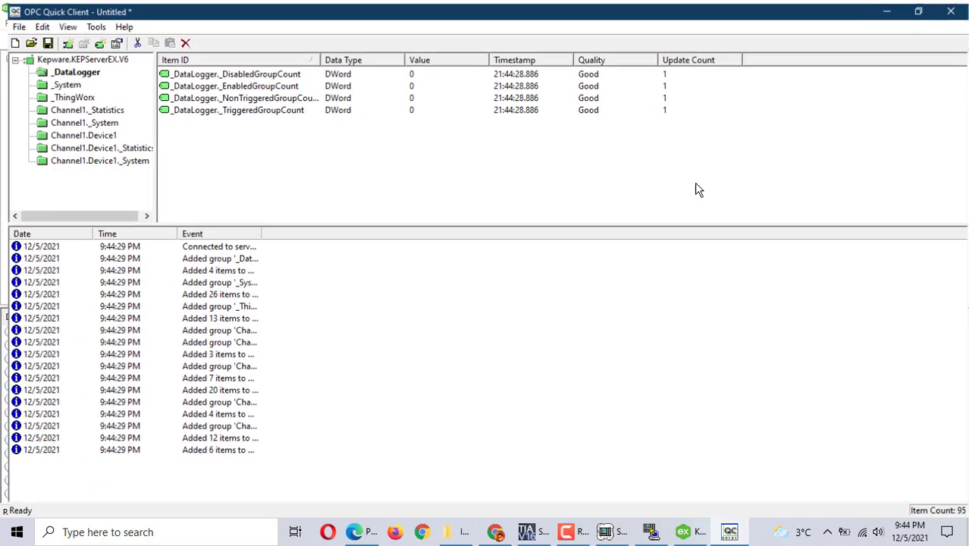
{"action": "double_click", "coordinate": [82, 135]}
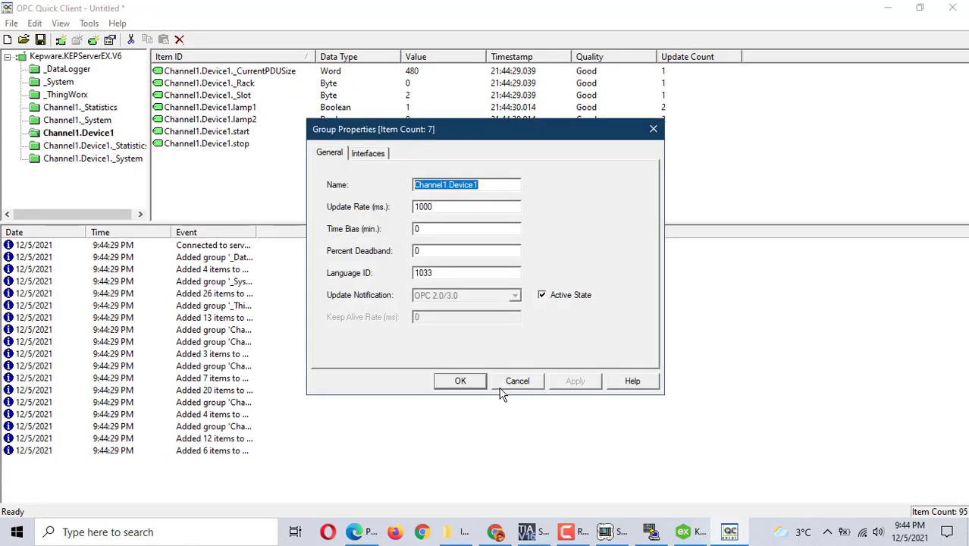
{"action": "left_click", "coordinate": [517, 381]}
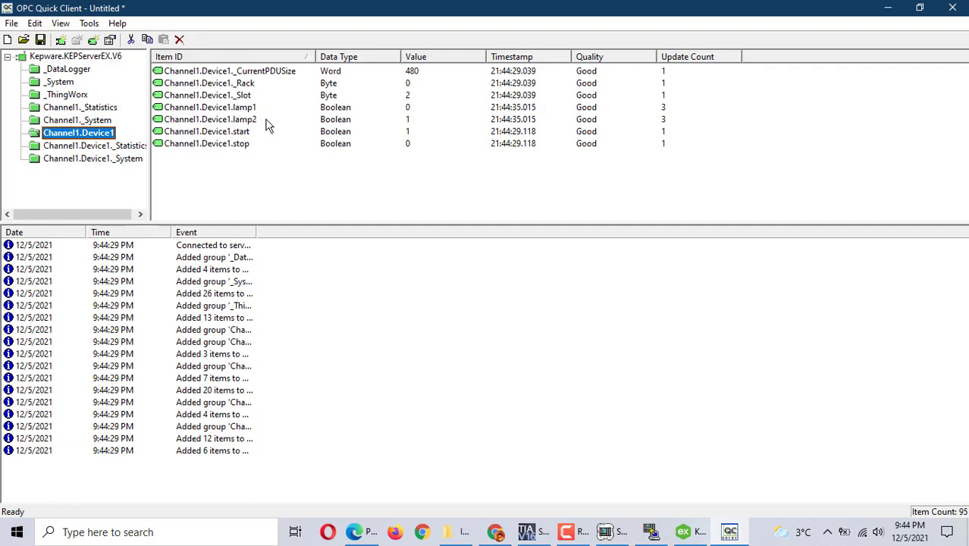
Compare the tag values with the input and output bits in S7-PLCSIM, and close OPC Quick Client without saving.
{"action": "left_click", "coordinate": [650, 532]}
{"action": "left_click", "coordinate": [645, 487]}
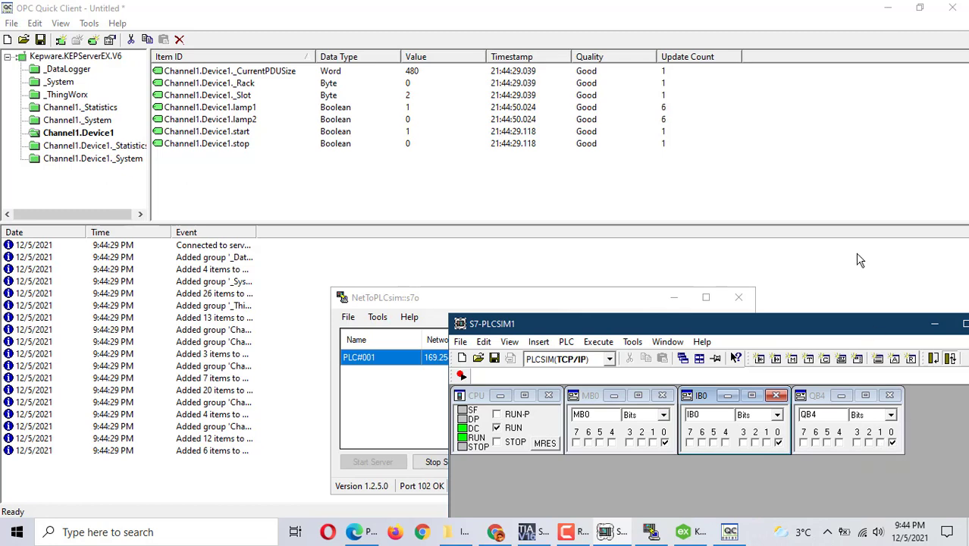
{"action": "left_click", "coordinate": [814, 196]}
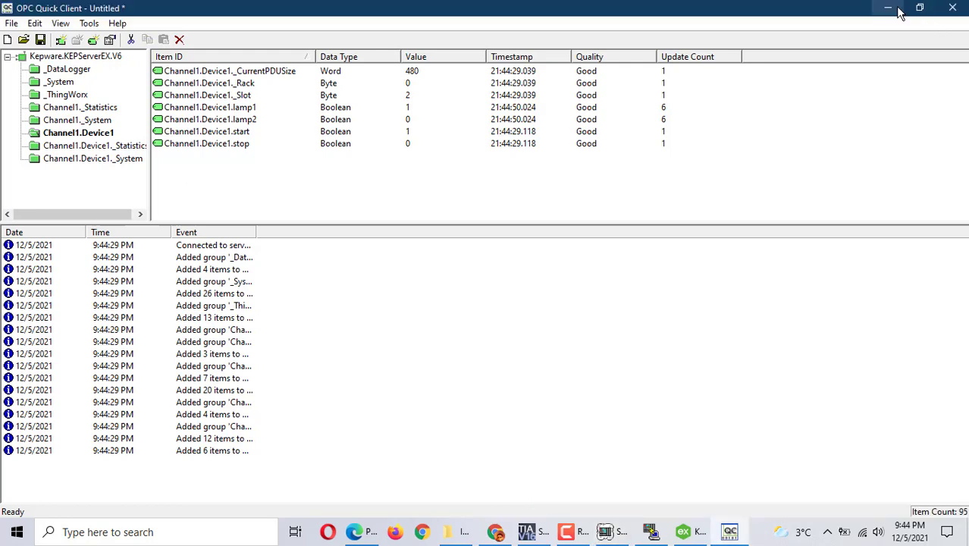
{"action": "left_click", "coordinate": [953, 7]}
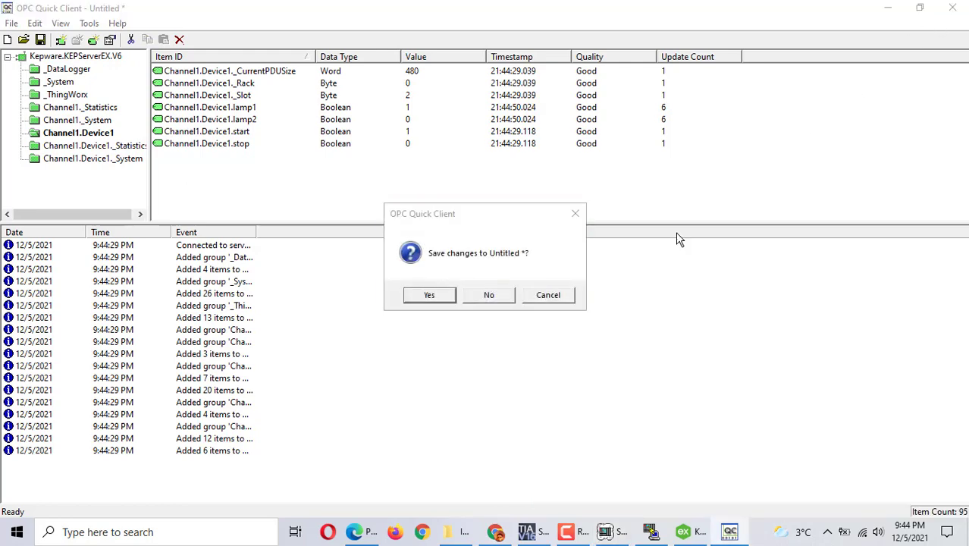
{"action": "left_click", "coordinate": [489, 296]}
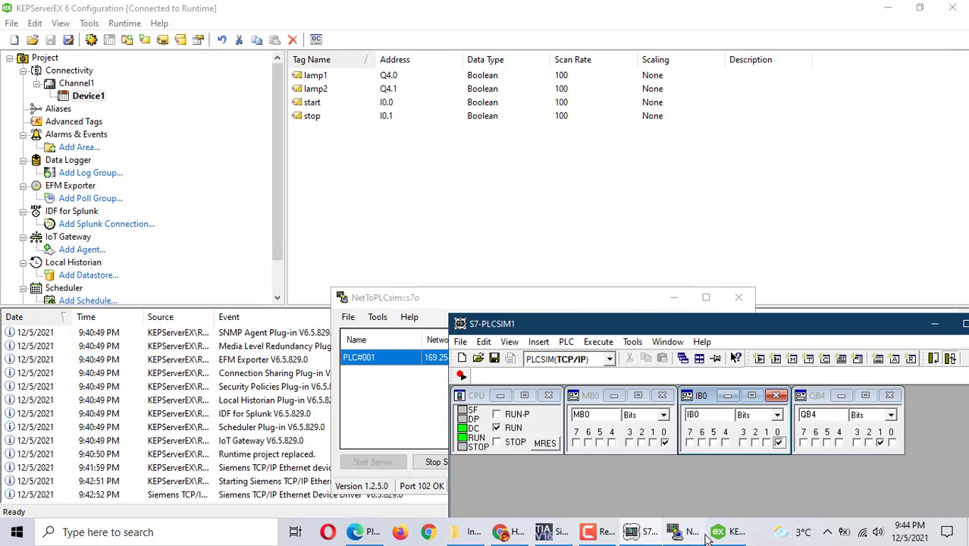
Review the lamp network in TIA Portal and the PLC#001 station in NetToPLCsim, and return to KEPServerEX.
{"action": "left_click", "coordinate": [511, 267]}
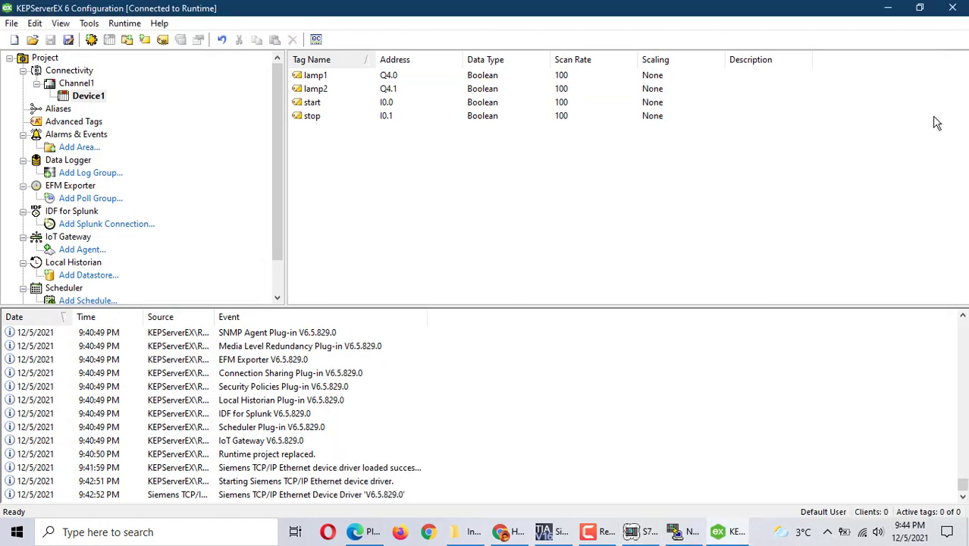
{"action": "left_click", "coordinate": [546, 531]}
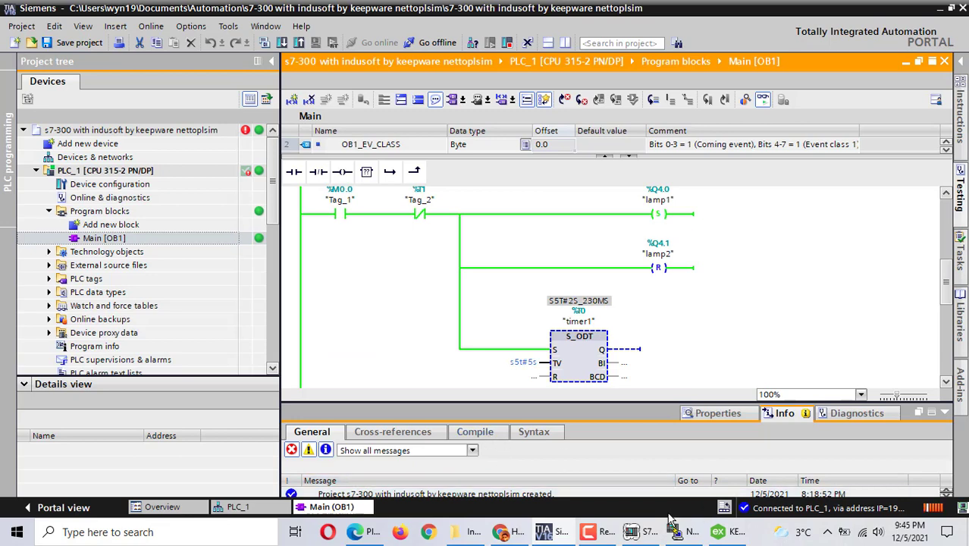
{"action": "left_click", "coordinate": [680, 536]}
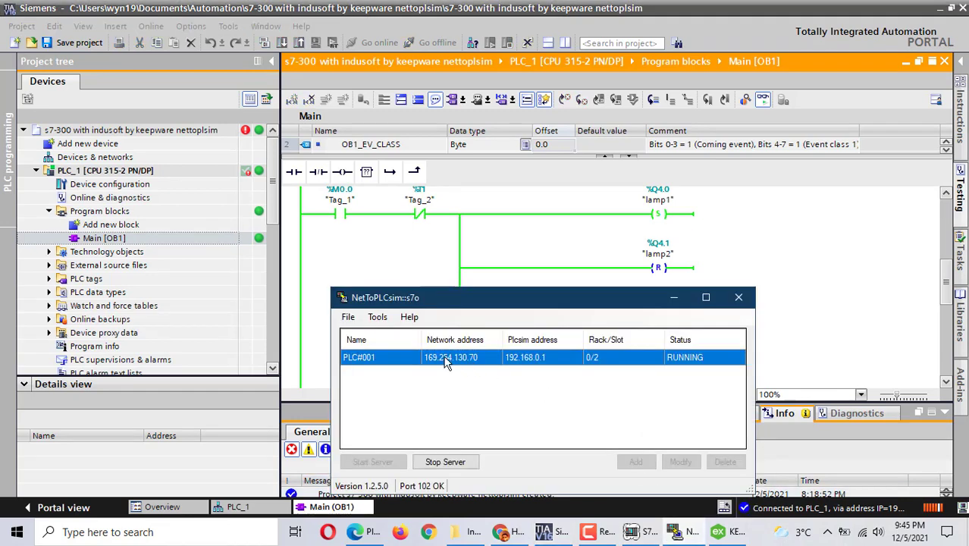
{"action": "left_click", "coordinate": [724, 532]}
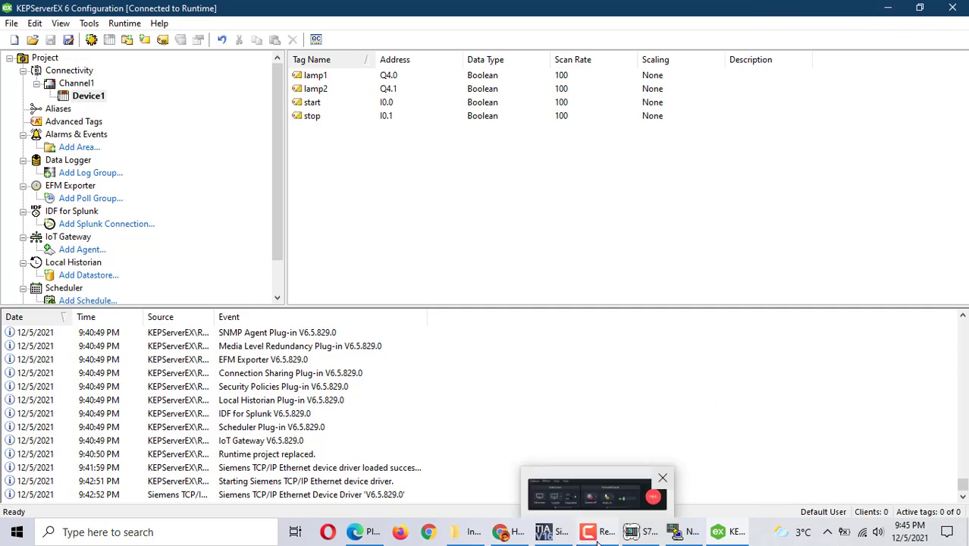
{"action": "mouse_move", "coordinate": [632, 536]}
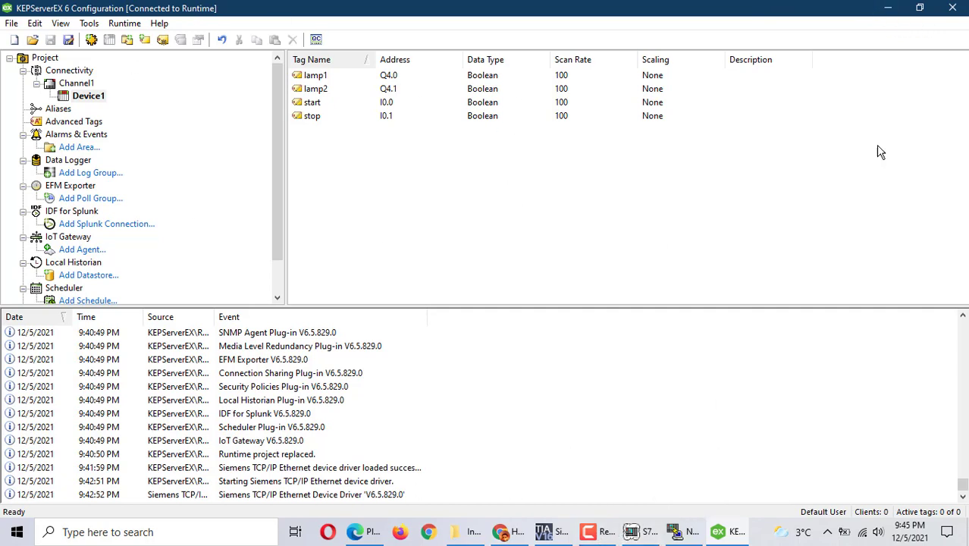
{"action": "left_click", "coordinate": [828, 533]}
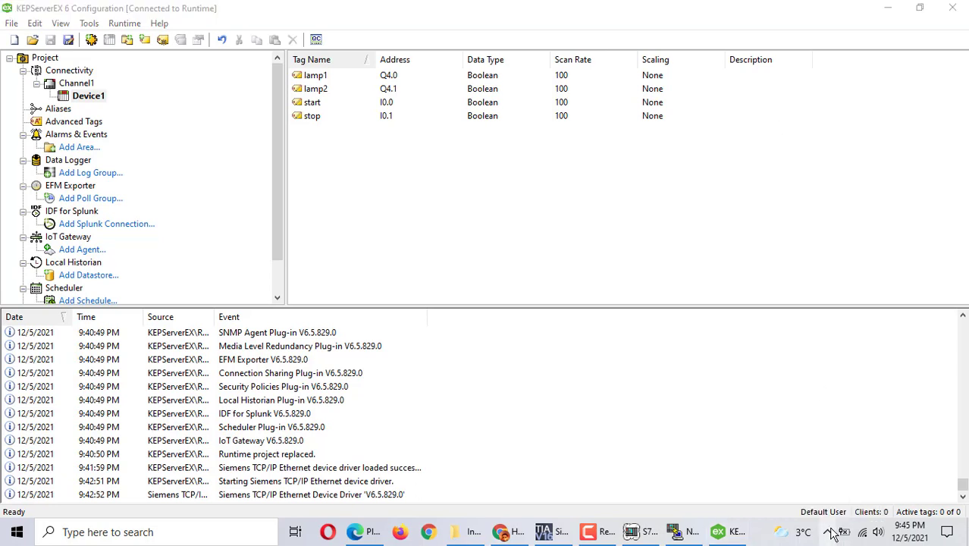
{"action": "left_click", "coordinate": [829, 532]}
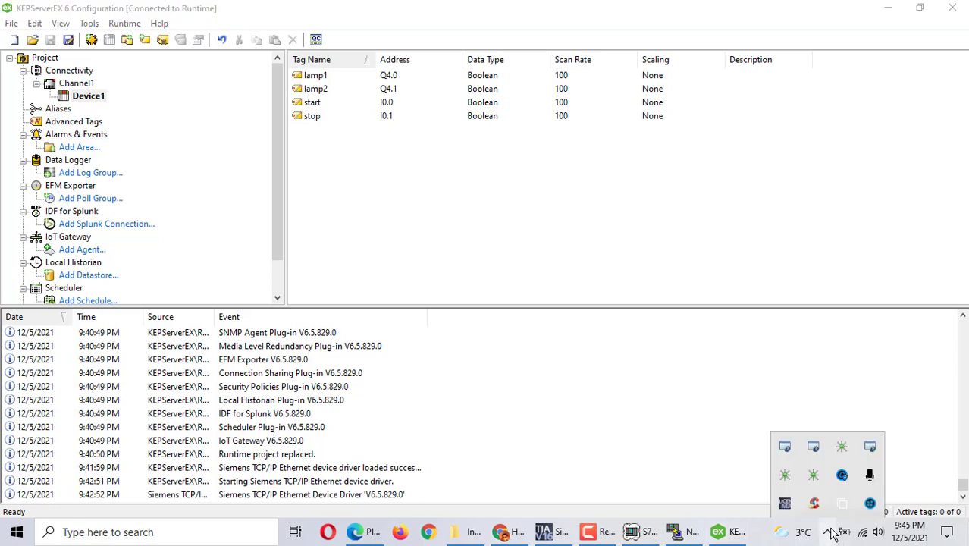
{"action": "left_click", "coordinate": [829, 532]}
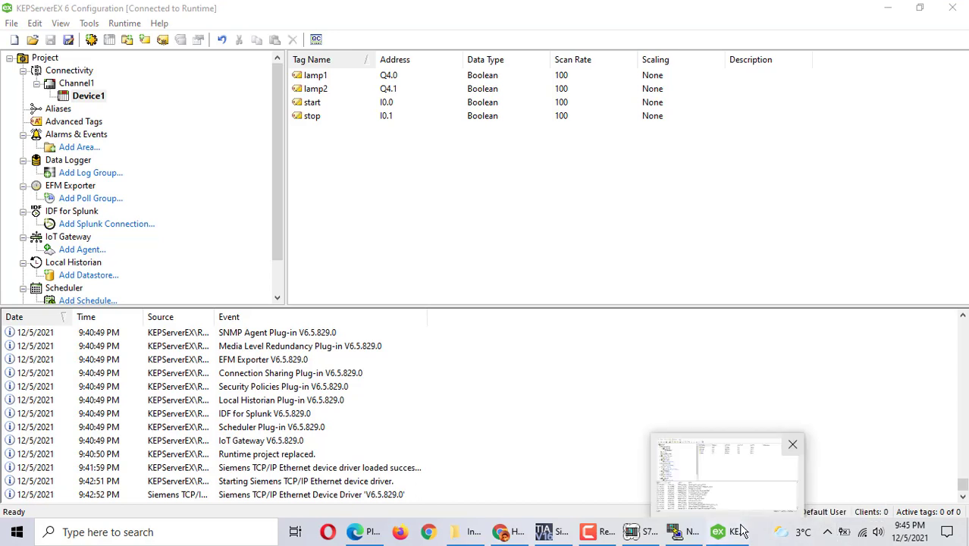
{"action": "left_click", "coordinate": [726, 533]}
{"action": "left_click", "coordinate": [605, 532]}
{"action": "left_click", "coordinate": [605, 532]}
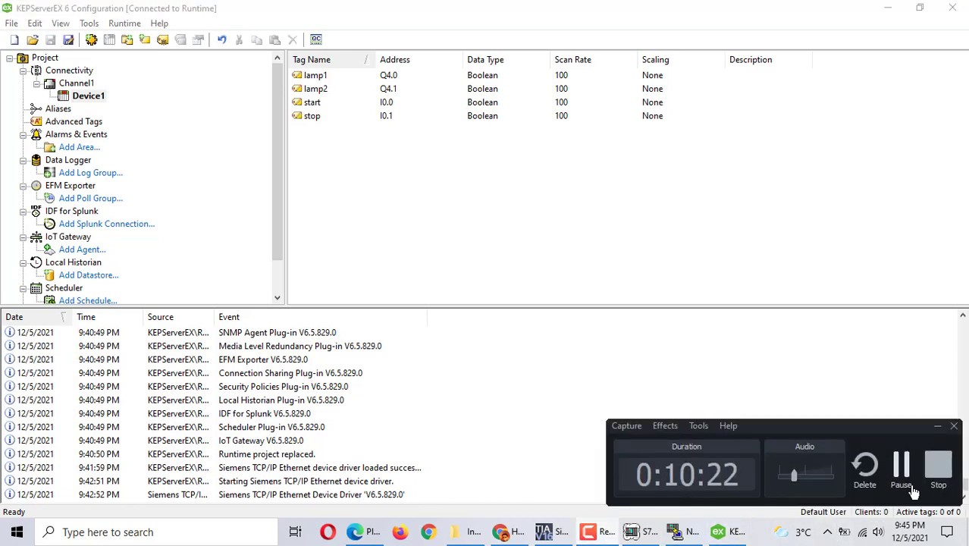